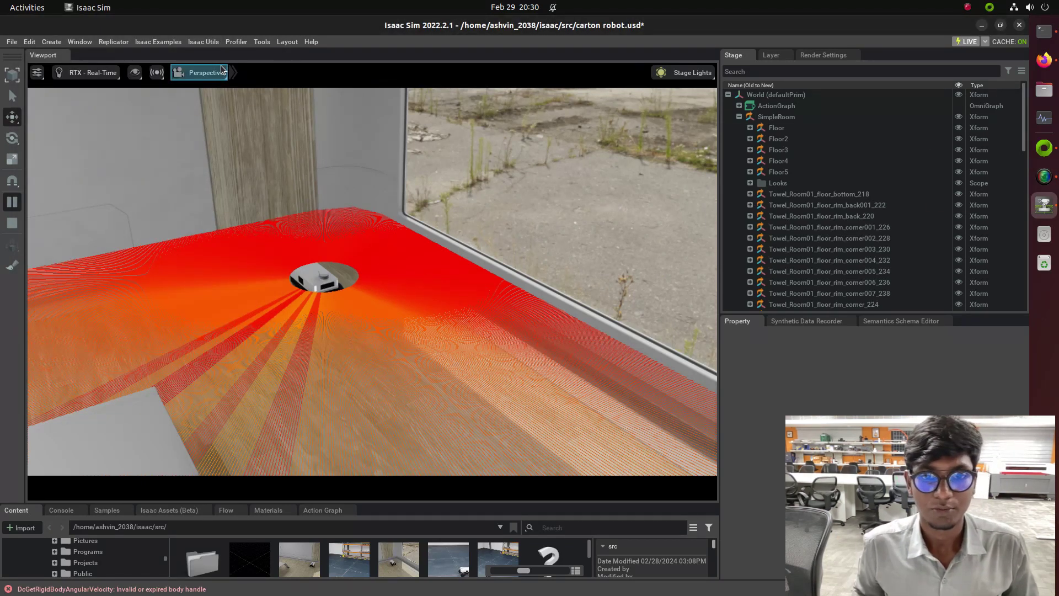
Start a ROS master with roscore in a terminal, then minimize it to return to Isaac Sim
scroll(265, 287, up, 3)
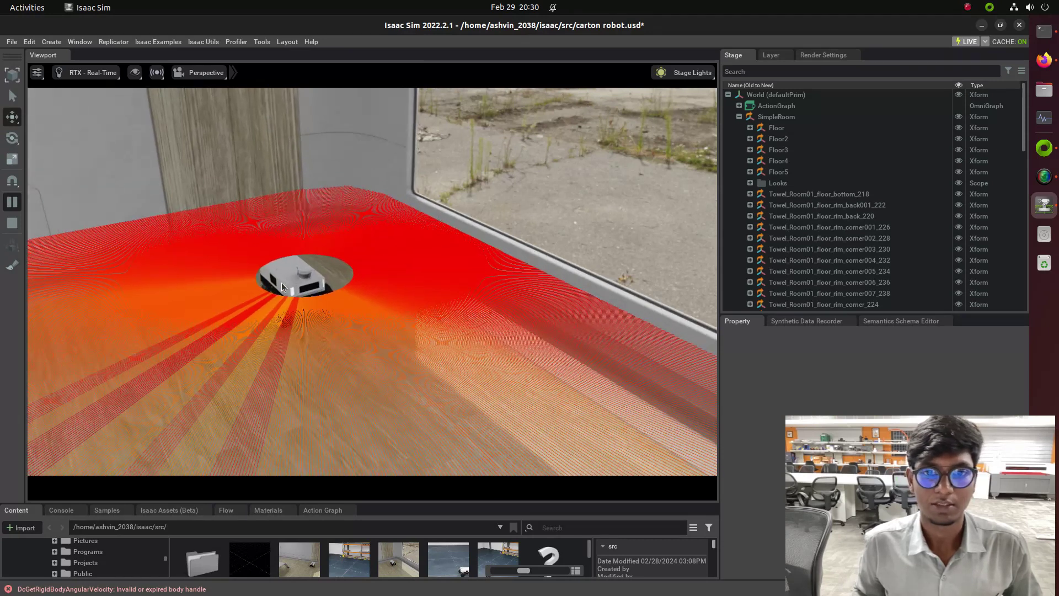
click(1044, 32)
text(roscore)
key(Return)
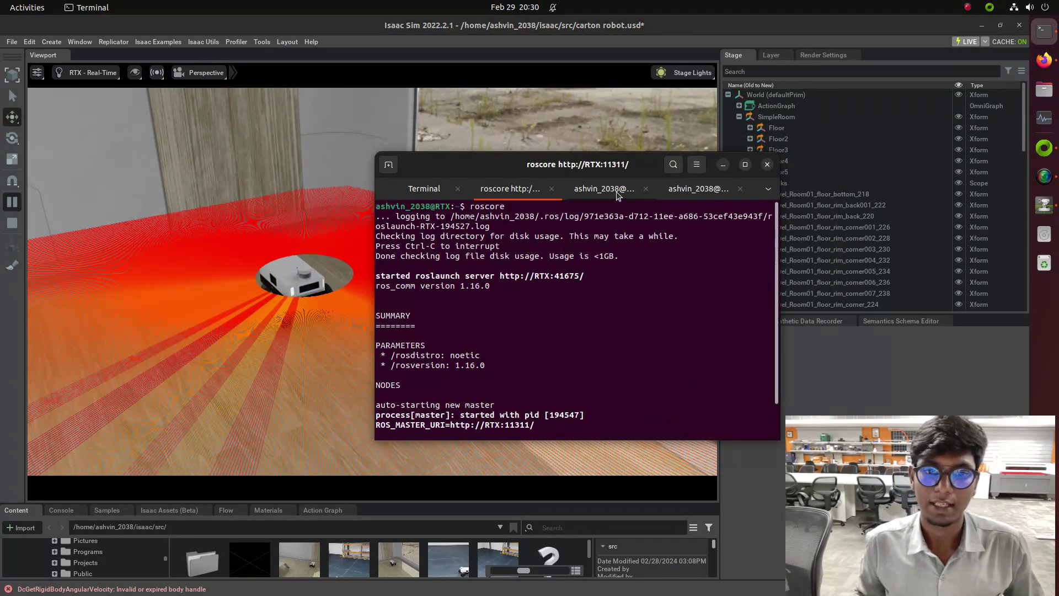
click(723, 164)
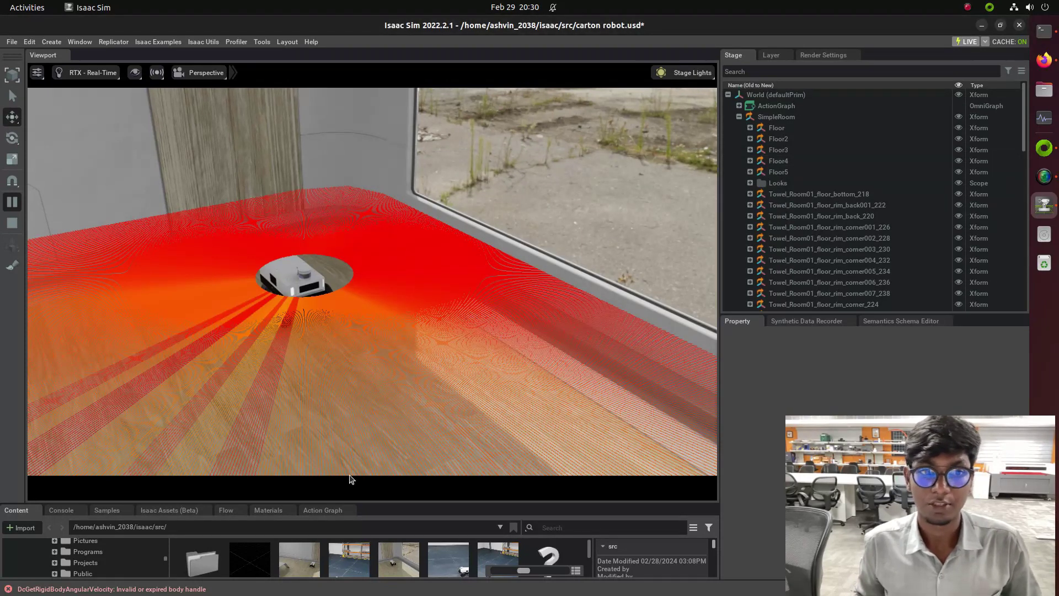
Show the Action Graph editor and enlarge its panel
click(323, 510)
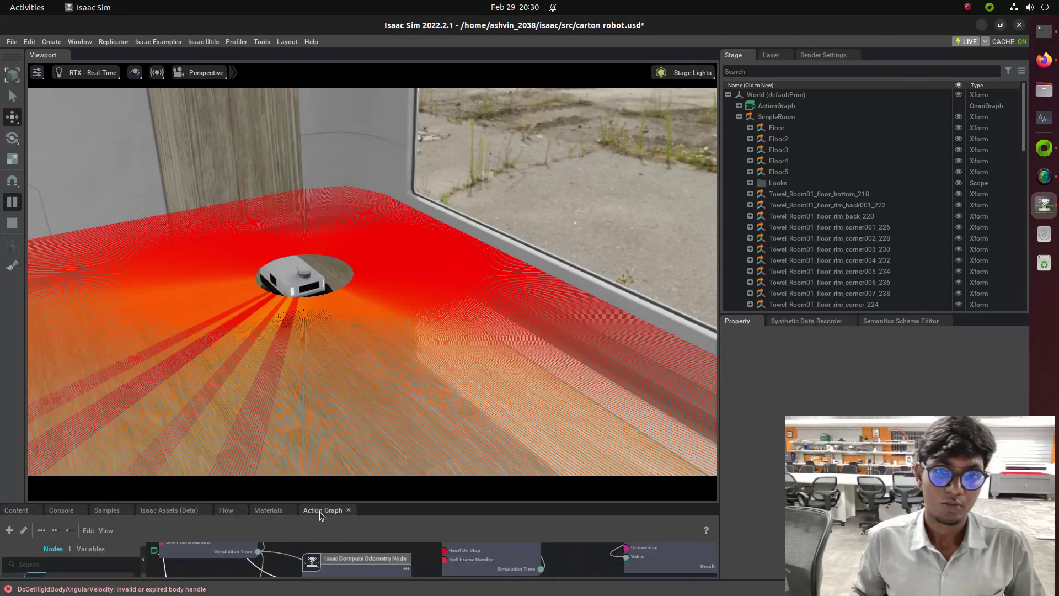
drag(344, 501, 411, 263)
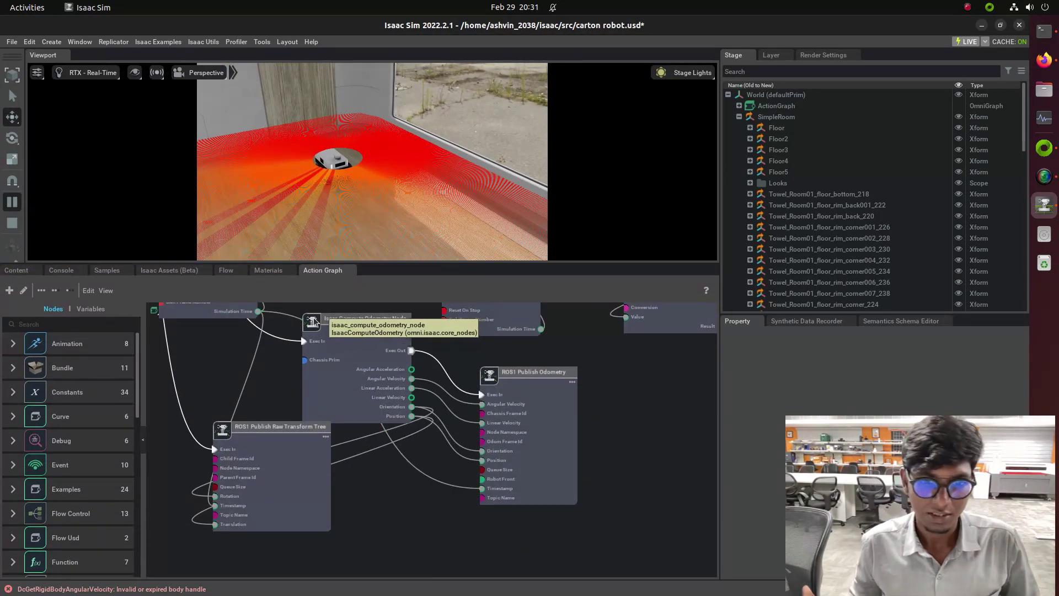
scroll(326, 316, up, 2)
scroll(343, 309, up, 2)
scroll(343, 309, up, 1)
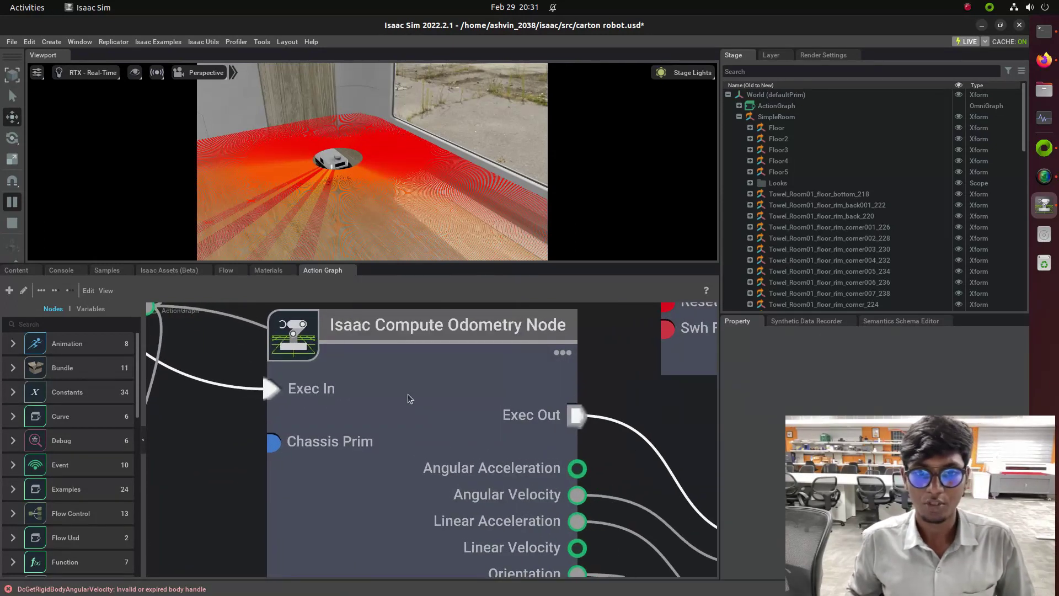
Select the Isaac Compute Odometry node and review its properties
click(409, 394)
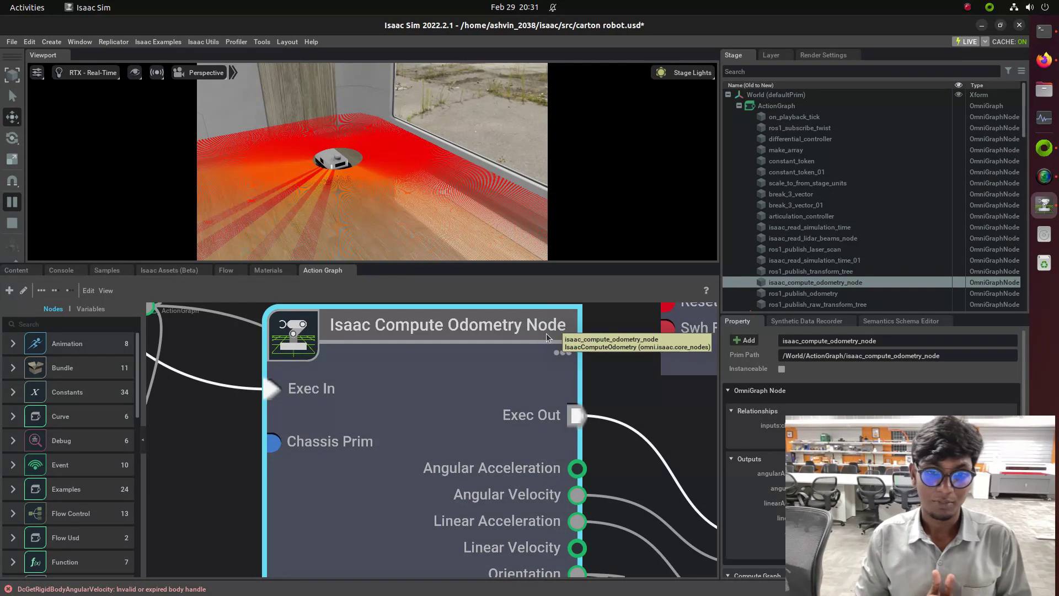
scroll(450, 424, down, 2)
scroll(498, 526, up, 3)
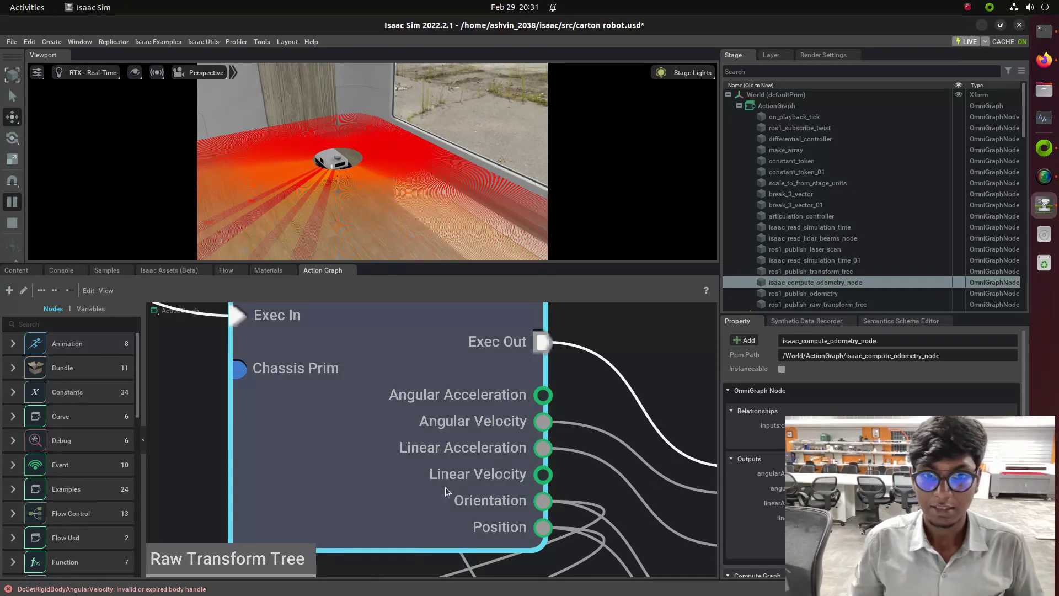
scroll(366, 449, down, 2)
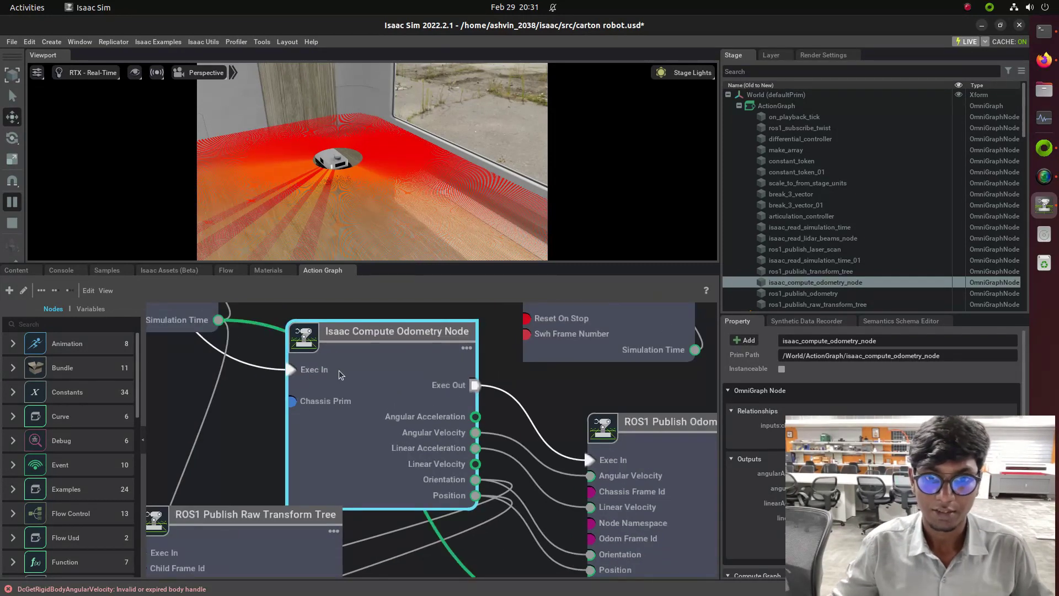
scroll(319, 327, down, 2)
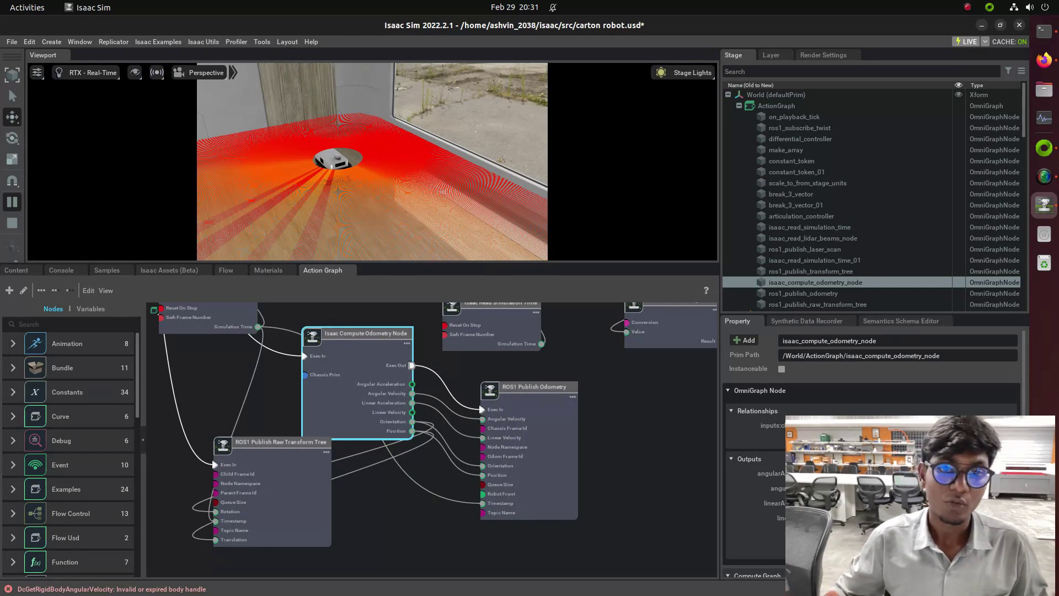
Stop the simulation and set the Chassis Prim target to /World/Carter/chassis_link/carter_lidar
click(12, 202)
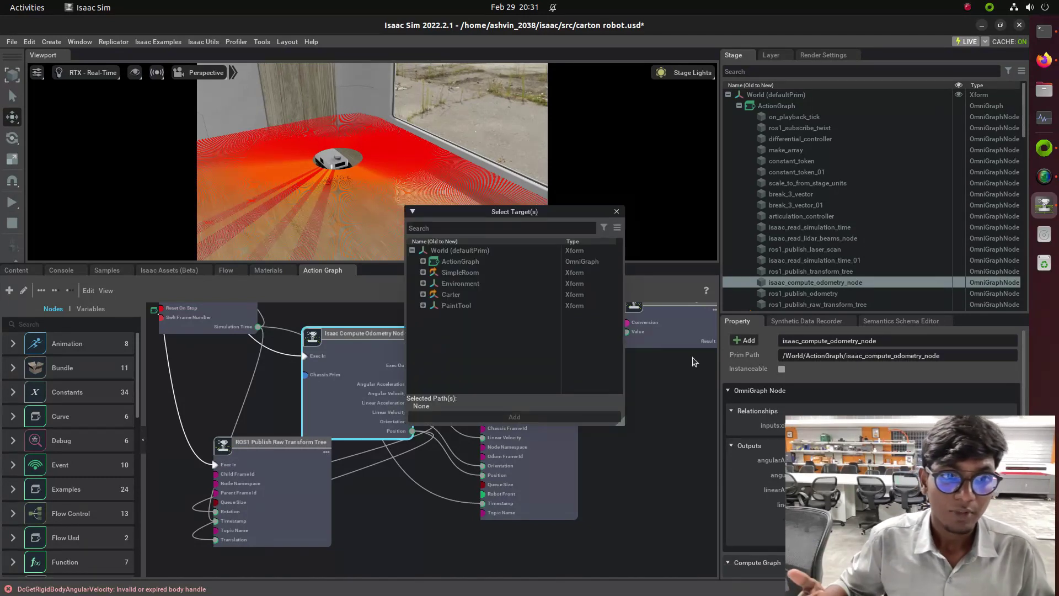
click(423, 294)
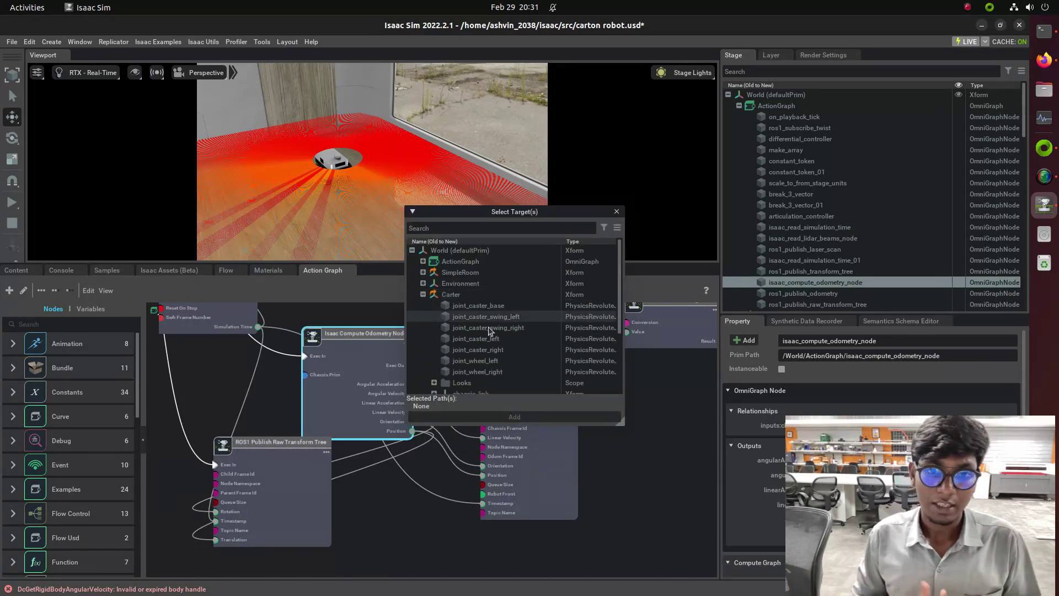
scroll(548, 343, down, 5)
click(433, 316)
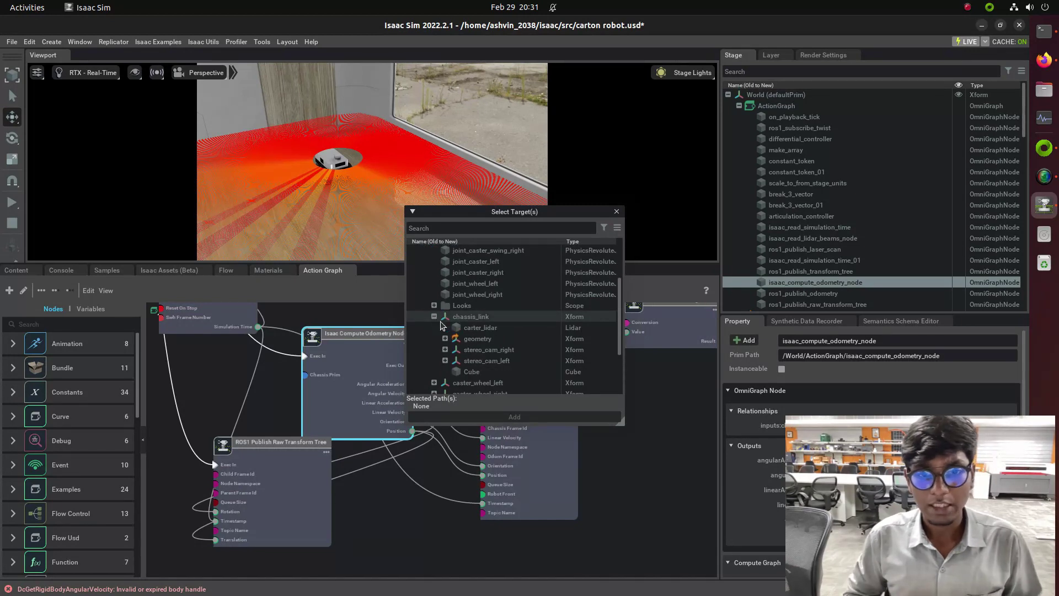
click(475, 328)
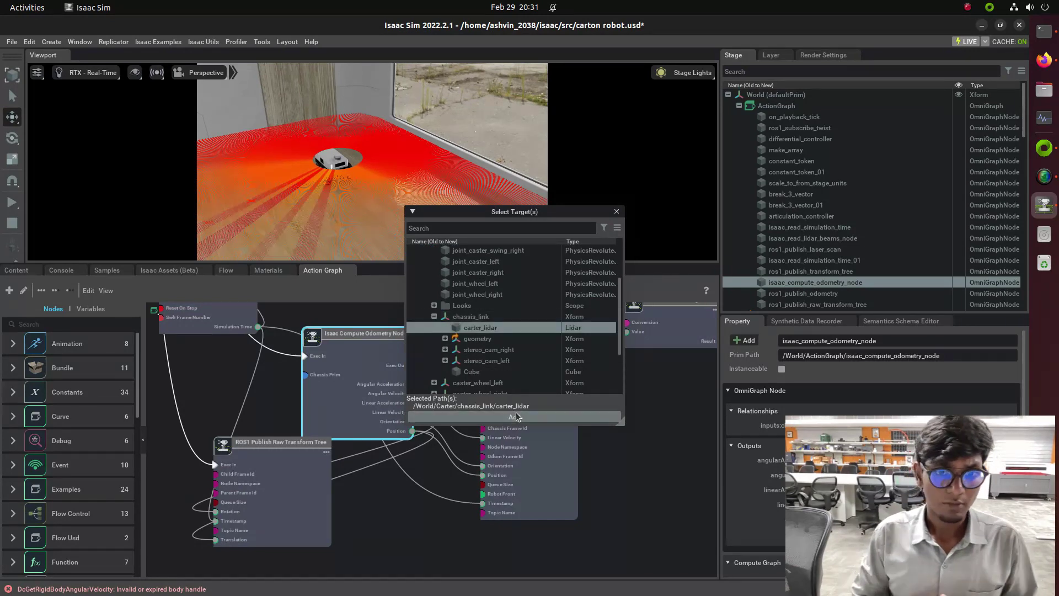
click(515, 416)
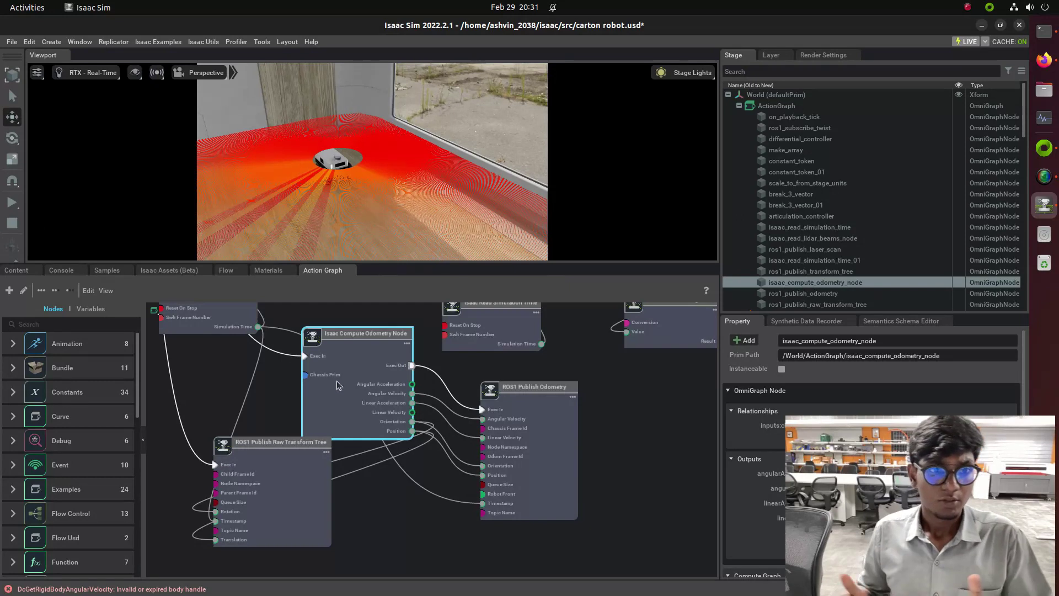
Zoom around the ROS1 Publish Odometry and Raw Transform Tree nodes to inspect their Compute Odometry inputs
scroll(339, 386, up, 6)
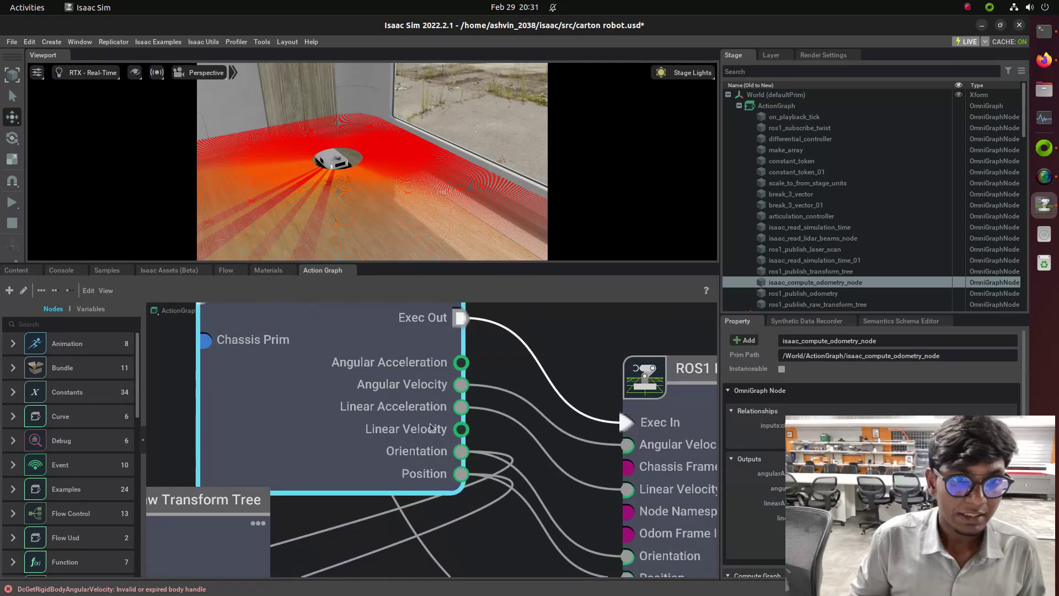
scroll(466, 444, down, 6)
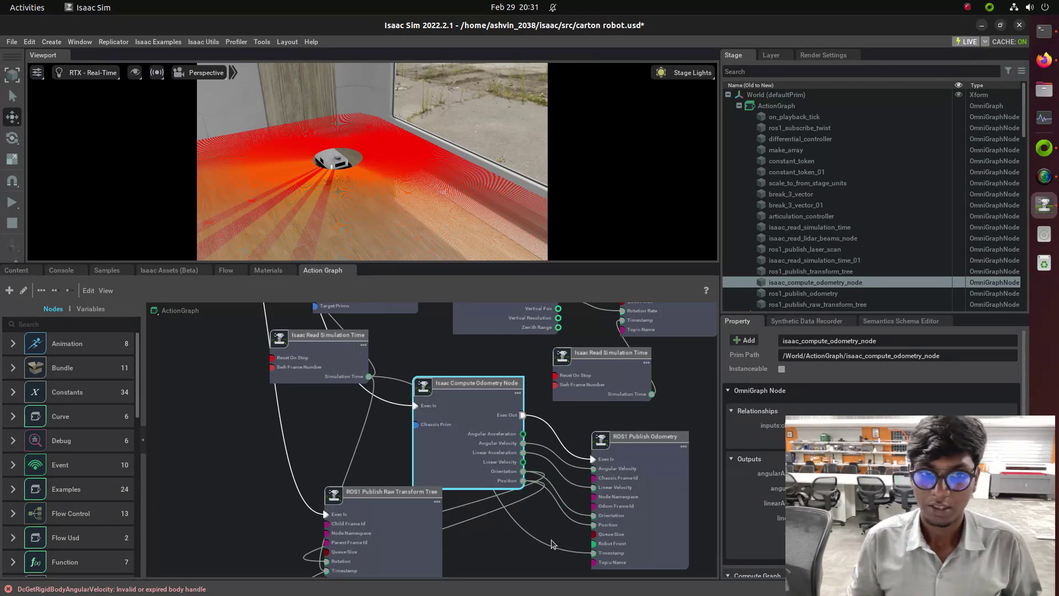
scroll(430, 541, down, 3)
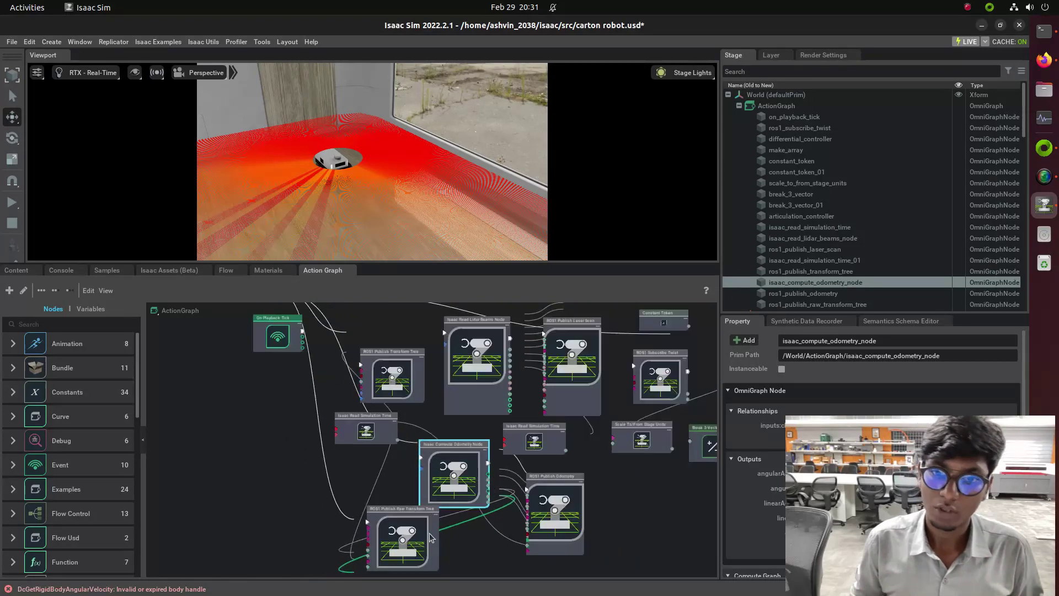
scroll(398, 555, up, 5)
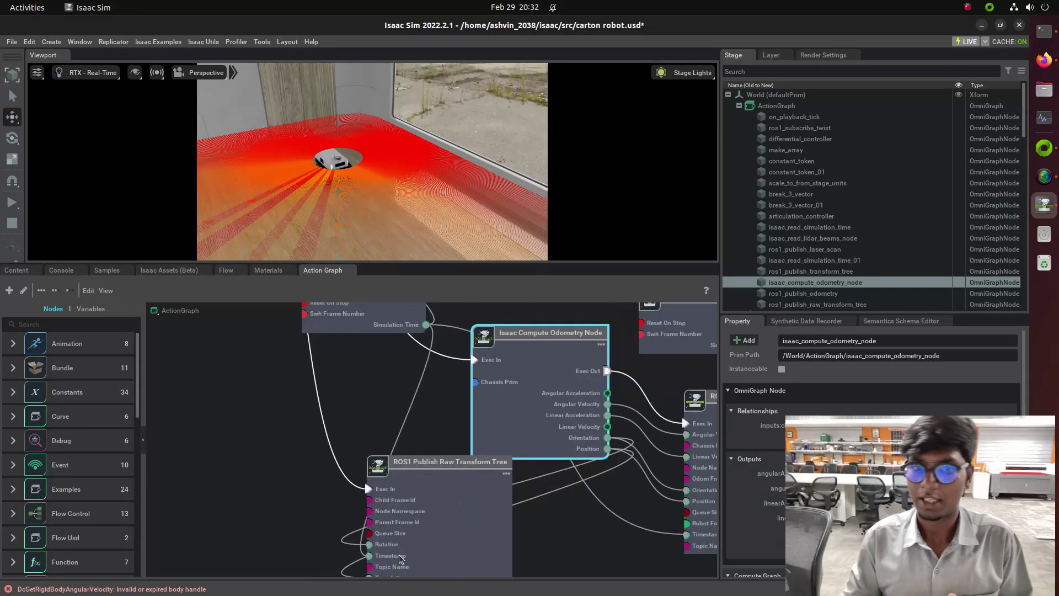
scroll(415, 551, down, 4)
scroll(420, 558, up, 8)
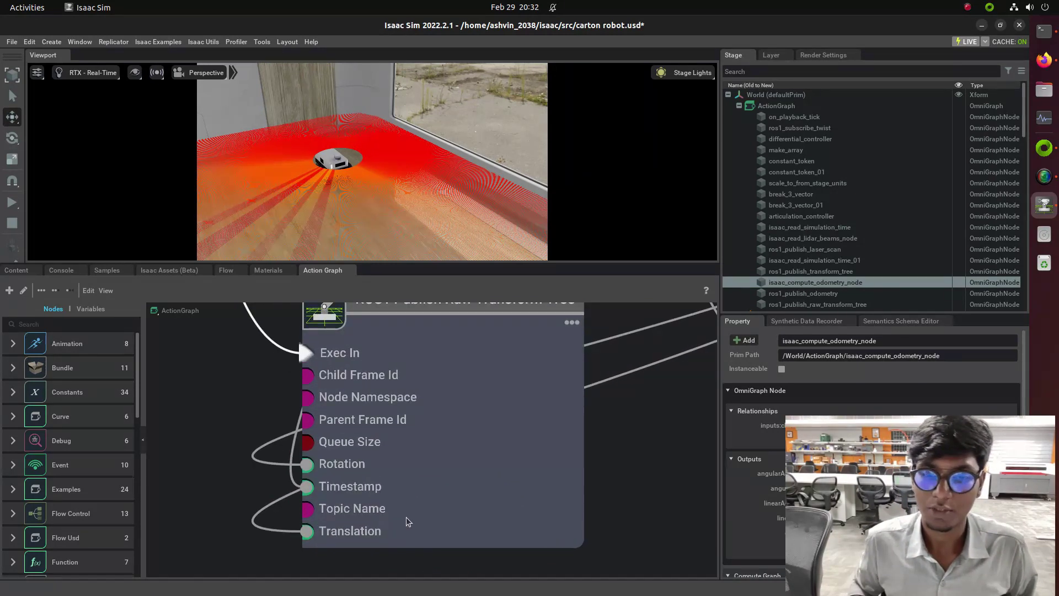
scroll(406, 517, down, 5)
scroll(511, 445, up, 3)
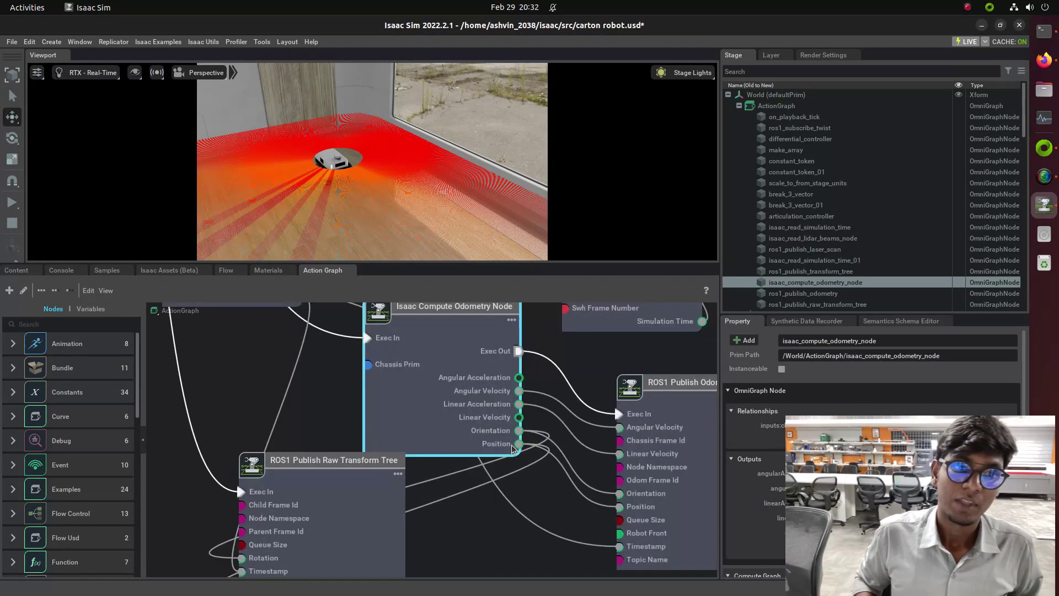
scroll(511, 465, down, 3)
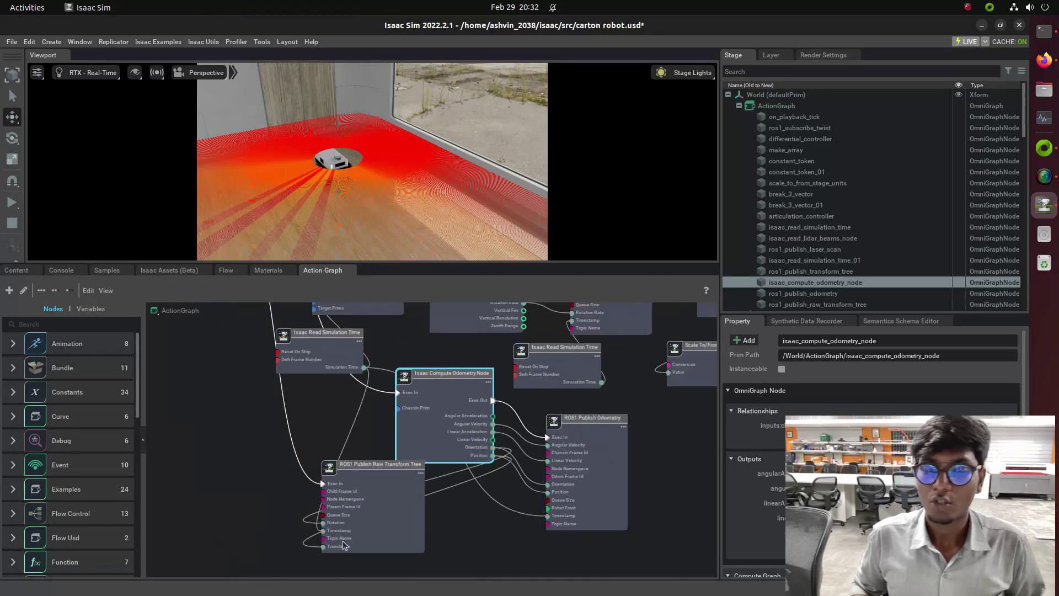
scroll(343, 541, up, 5)
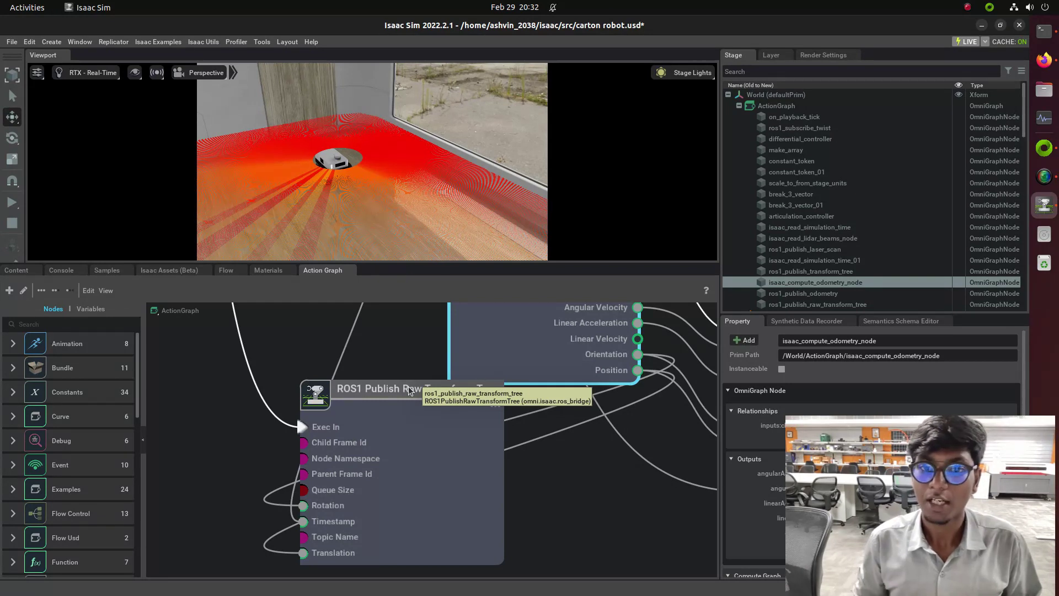
scroll(402, 400, down, 4)
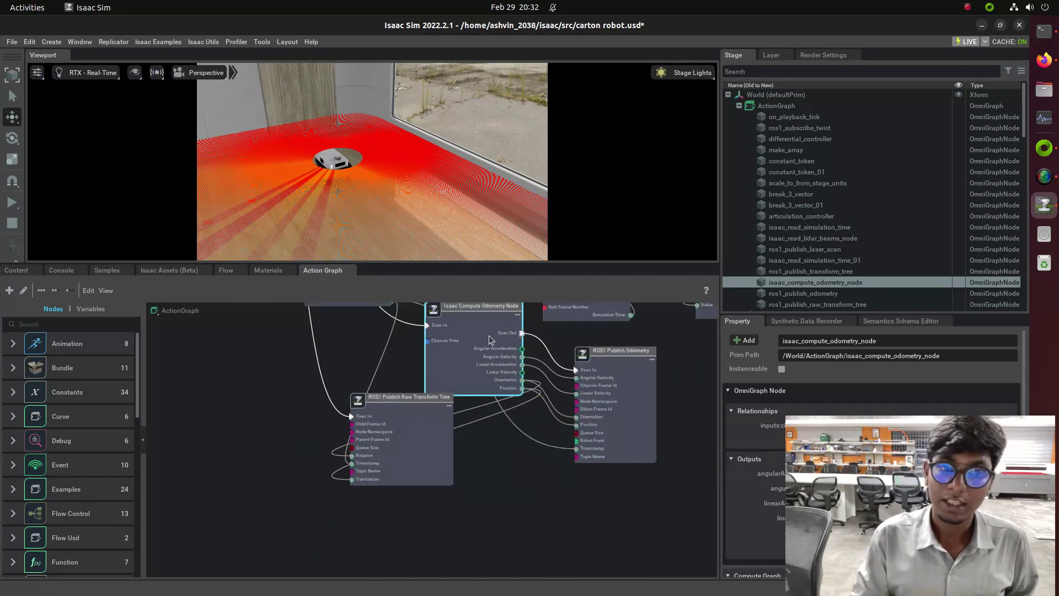
scroll(482, 343, up, 5)
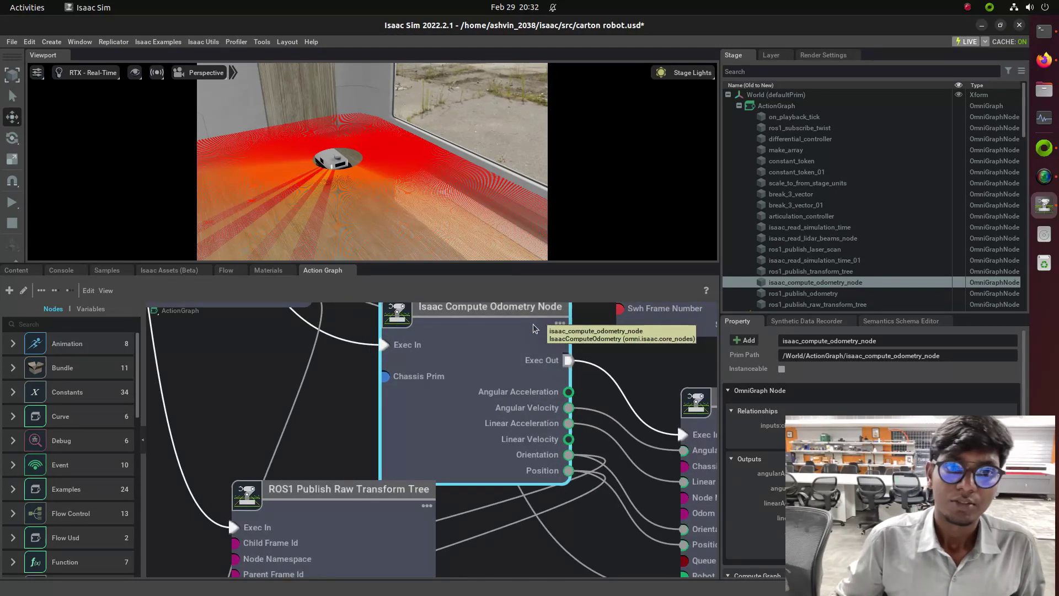
scroll(533, 329, down, 3)
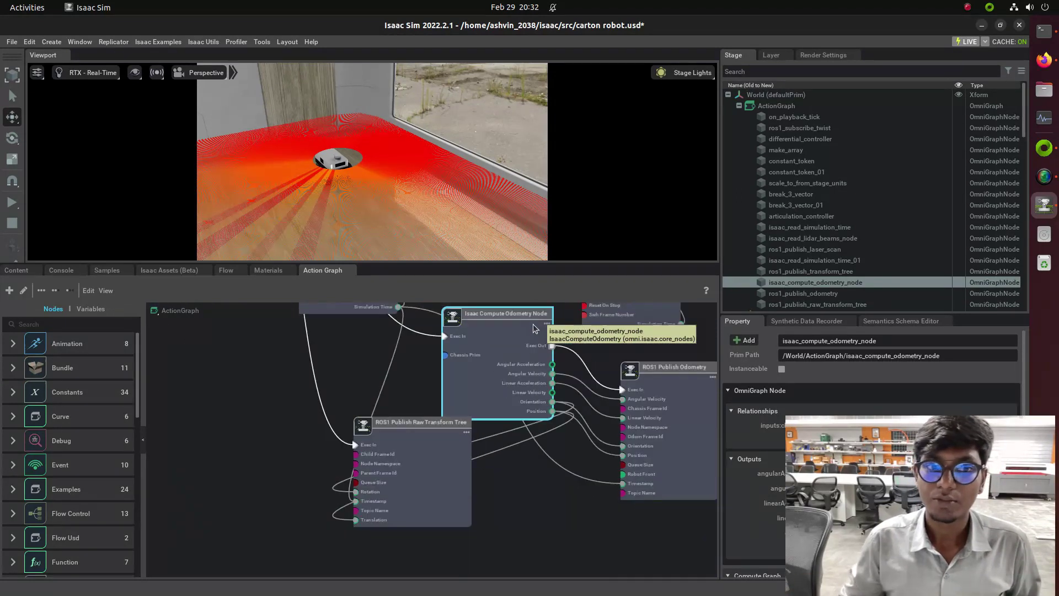
scroll(684, 380, up, 5)
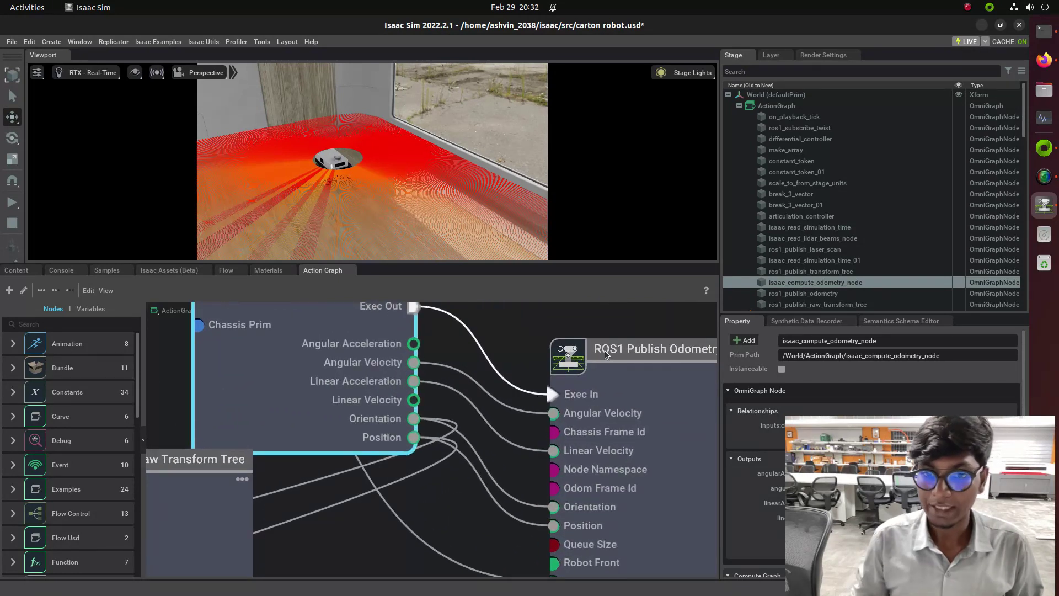
scroll(661, 363, down, 4)
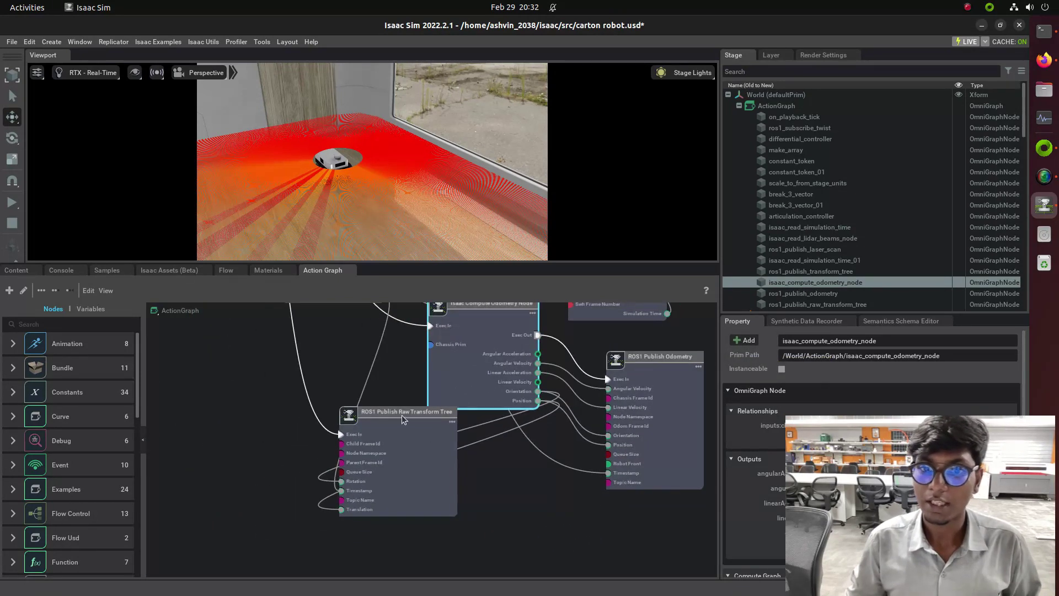
scroll(402, 415, up, 4)
scroll(397, 416, up, 2)
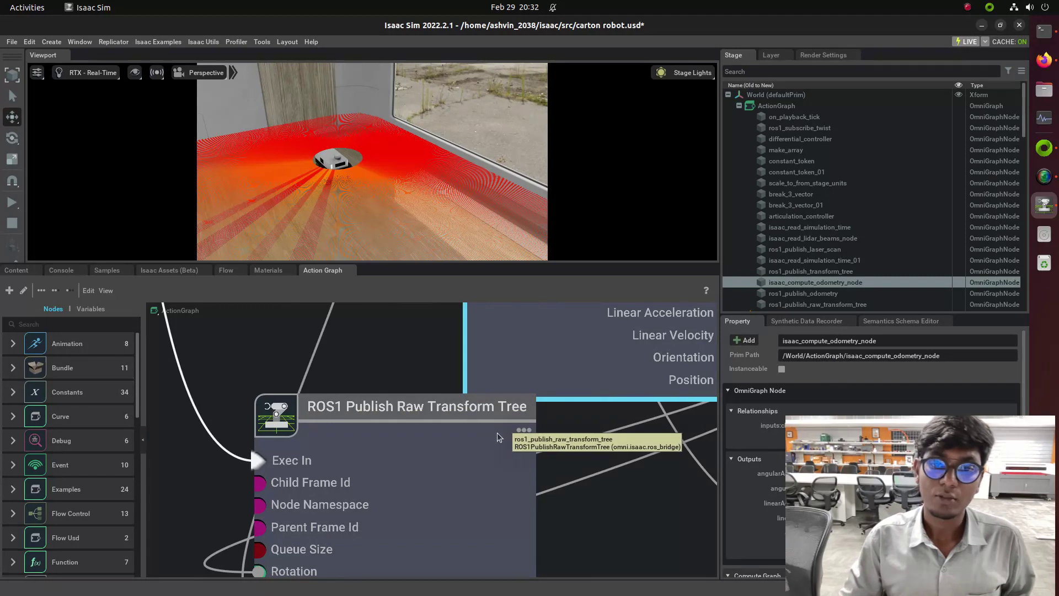
scroll(498, 432, down, 4)
scroll(558, 391, up, 4)
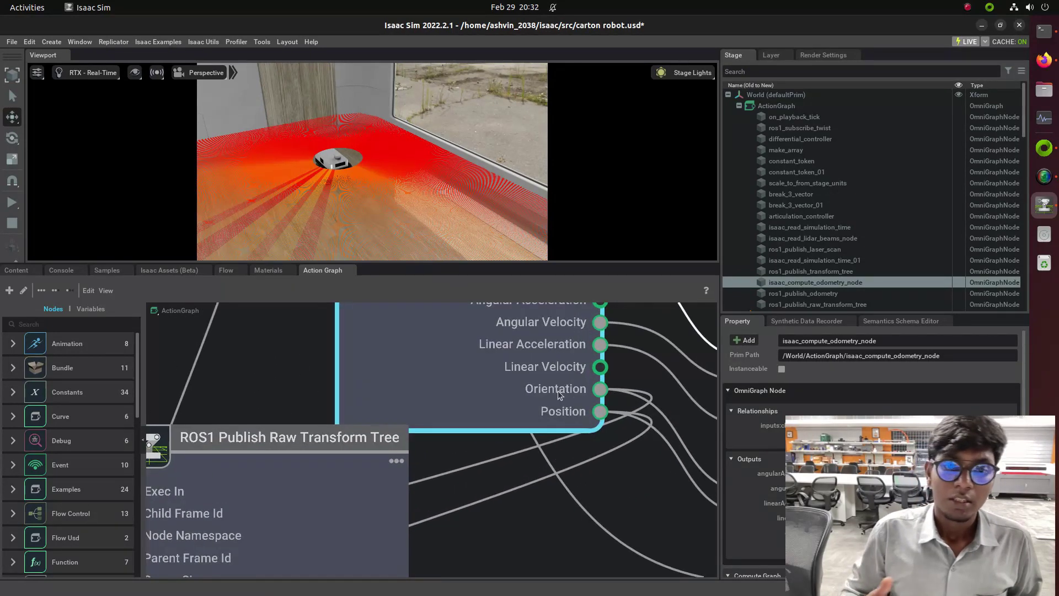
scroll(617, 400, down, 3)
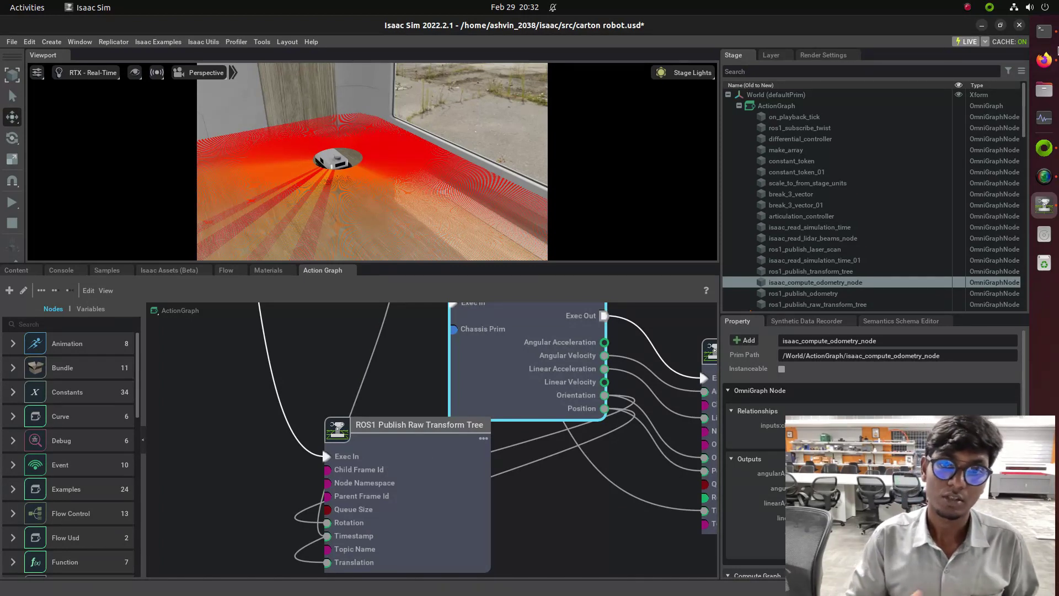
In a free terminal tab, run rostopic list to see the available topics
click(1044, 30)
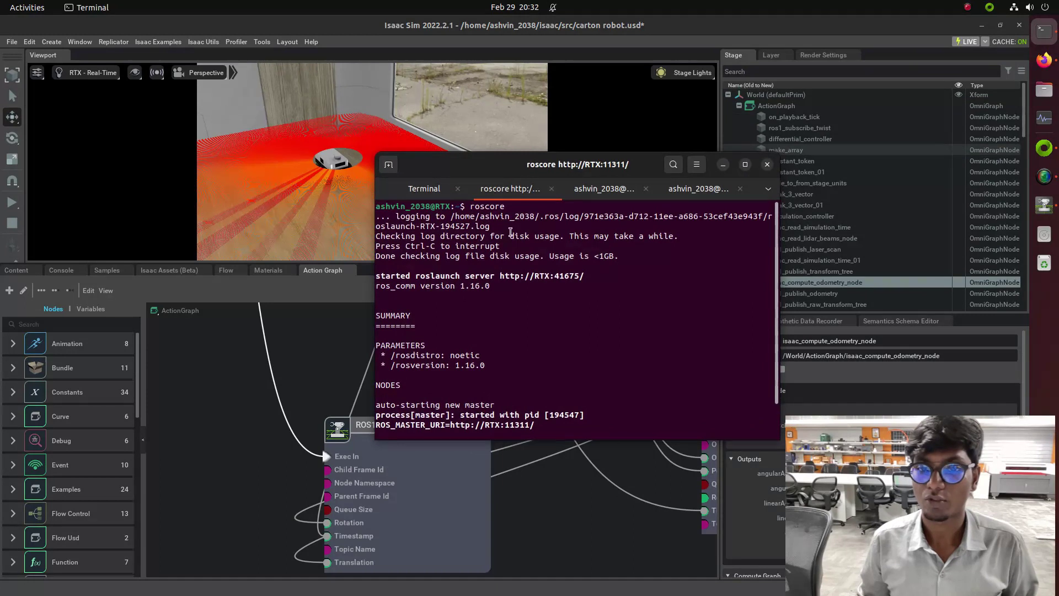
click(604, 189)
text(rosto)
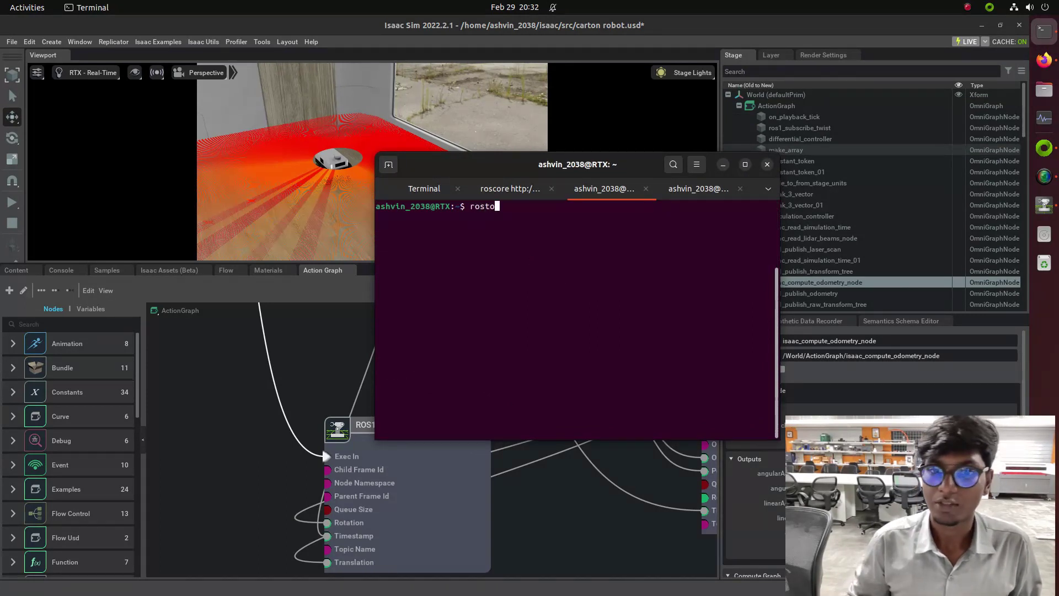
text(pic list)
key(Return)
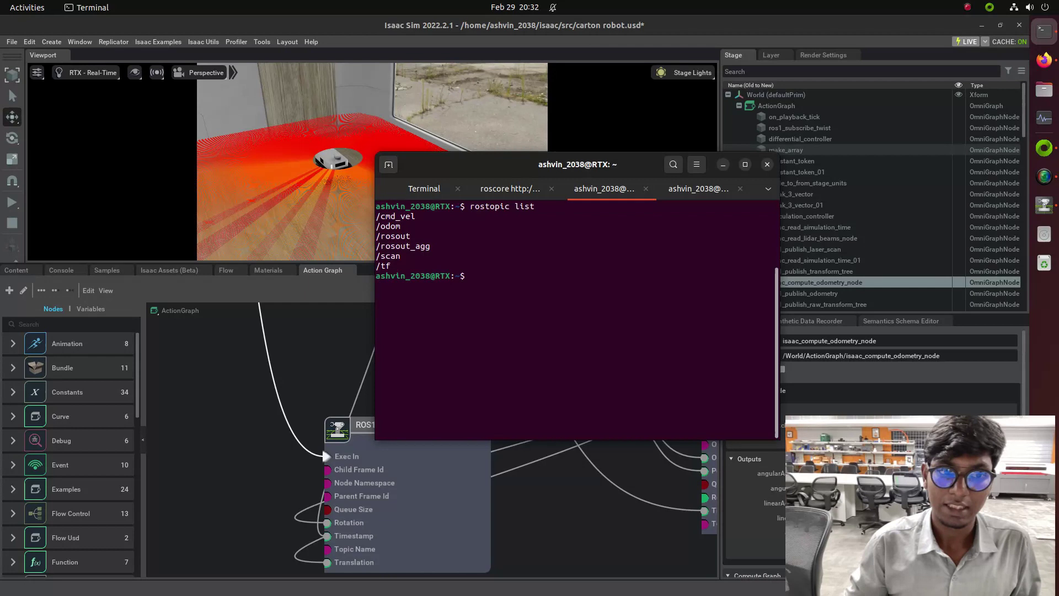
double_click(386, 226)
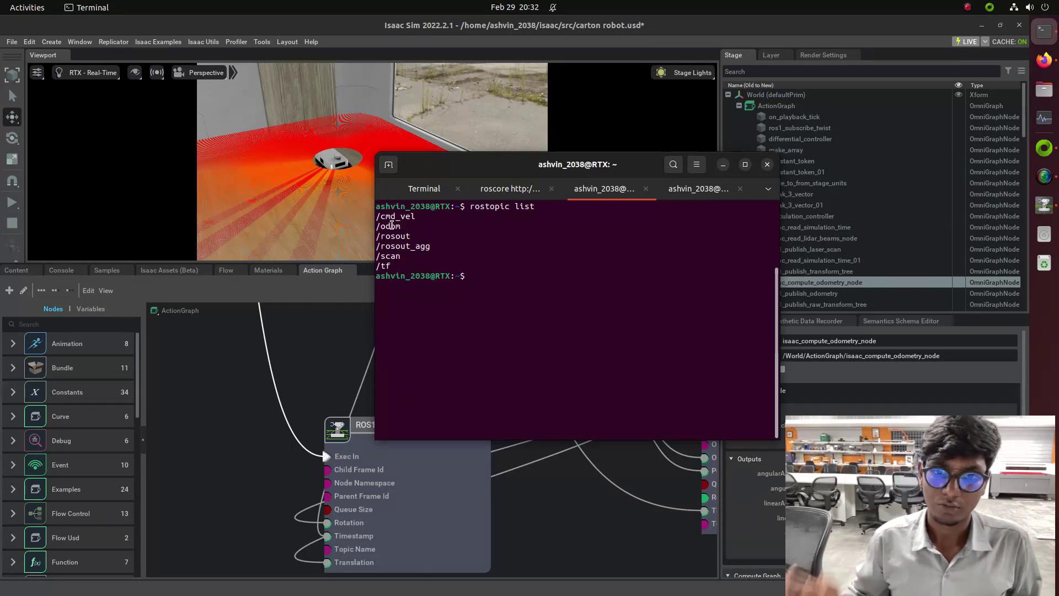
click(460, 243)
Try rostopic echo /odom, then stop it and clear the screen
text(ros)
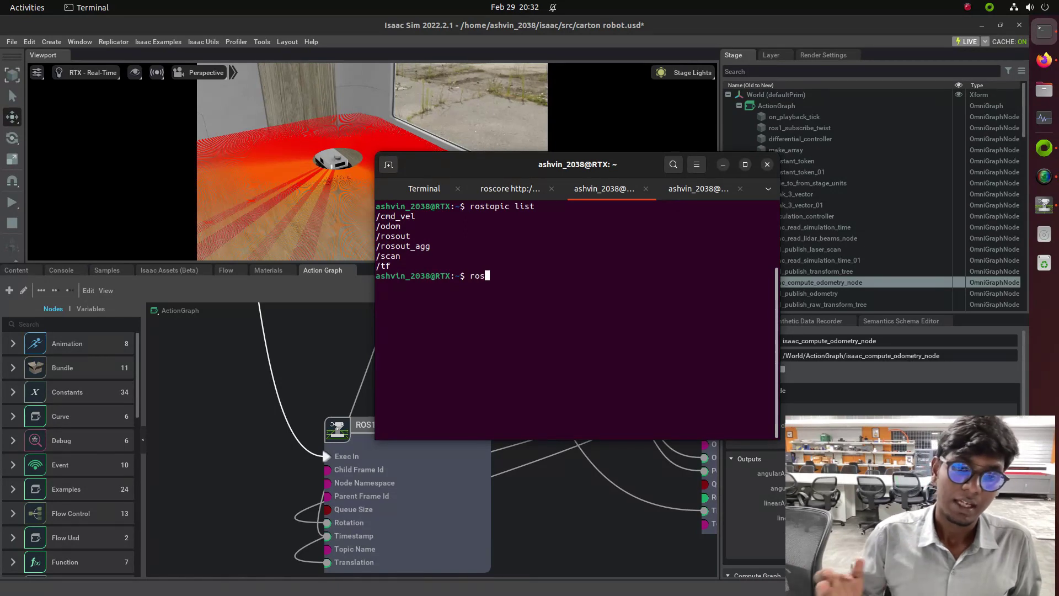
text(topic )
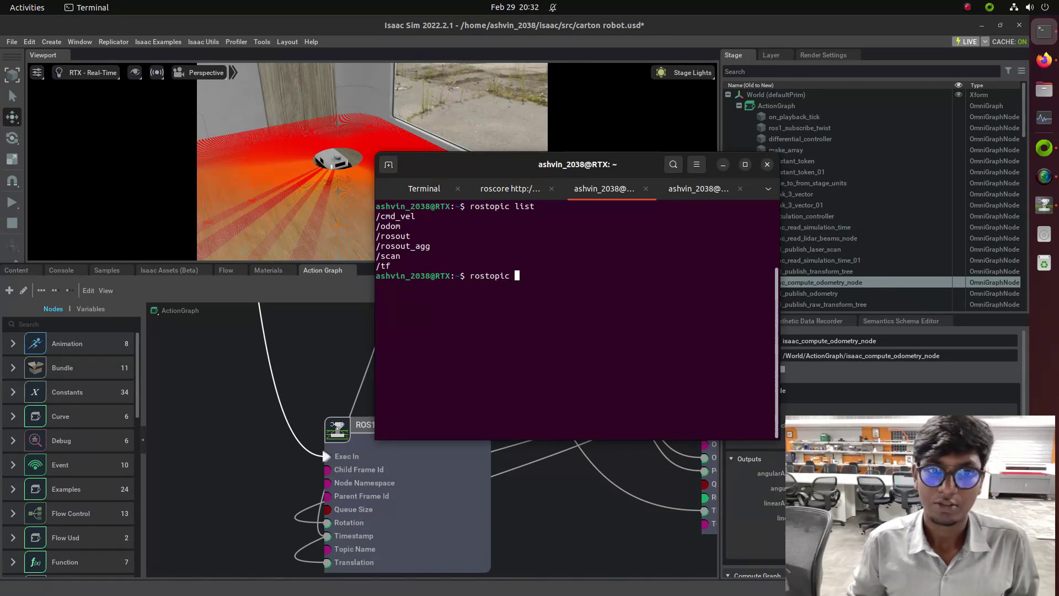
text(echo )
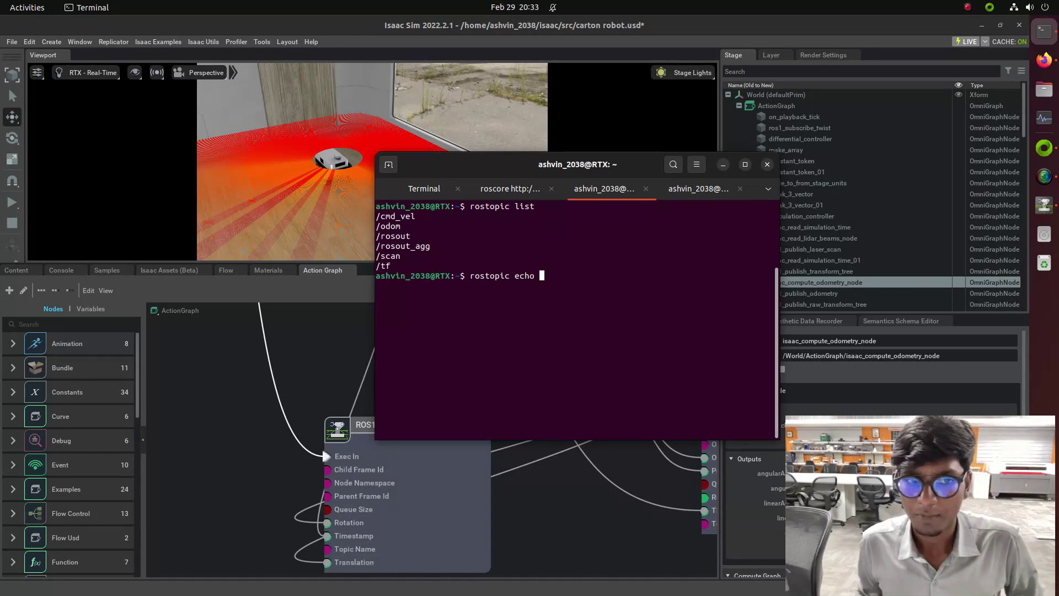
text(odo)
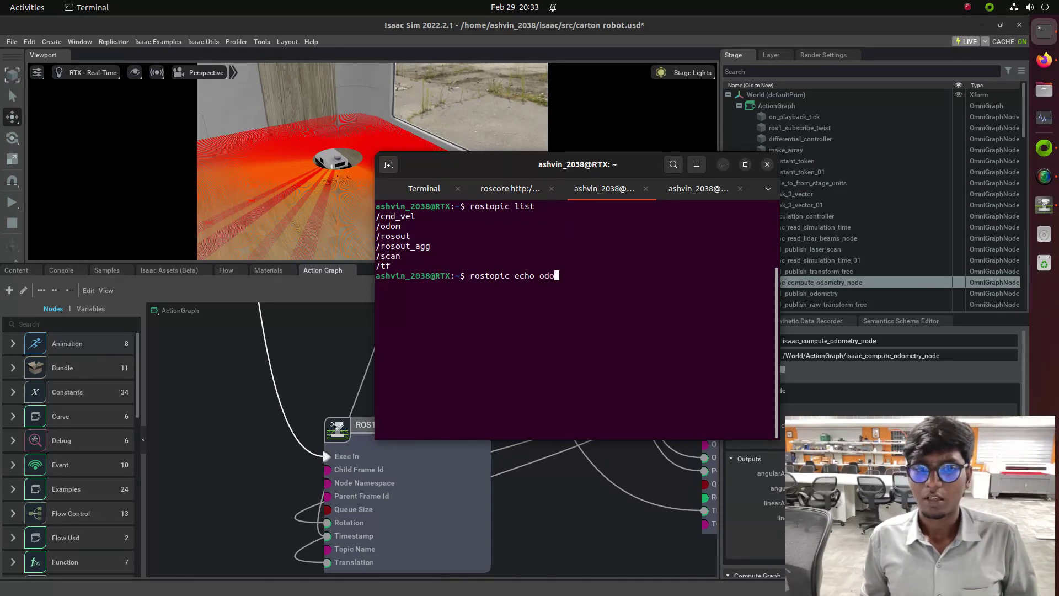
key(BackSpace)
key(BackSpace)
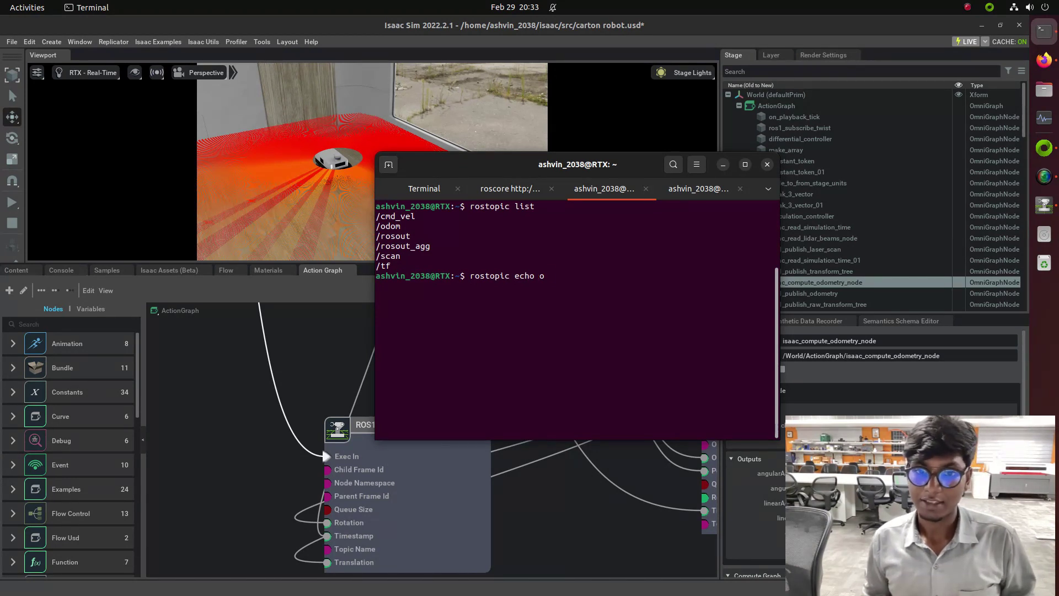
text(dom)
key(Return)
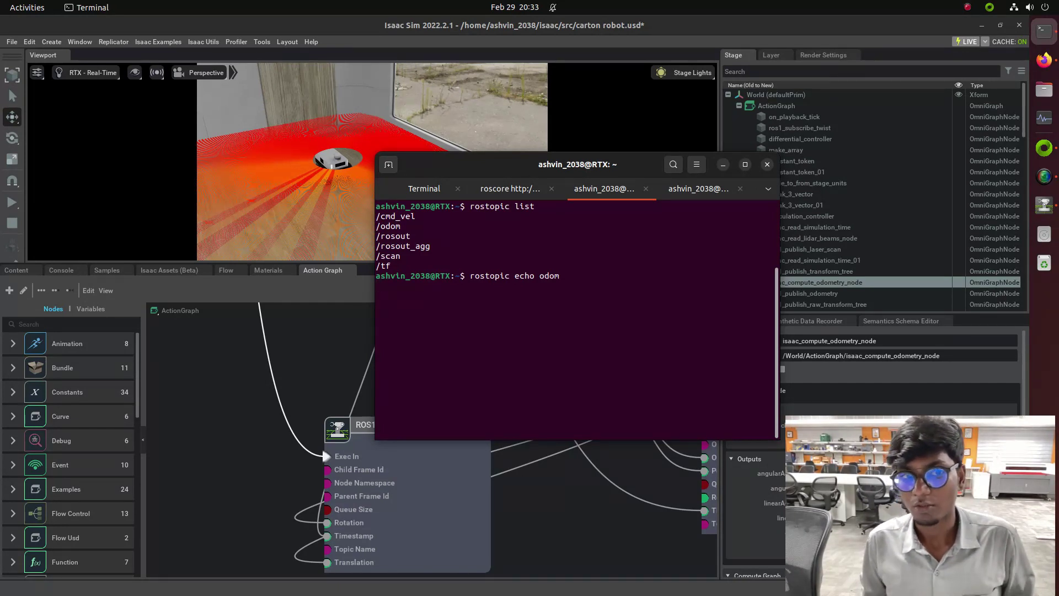
key(ctrl+c)
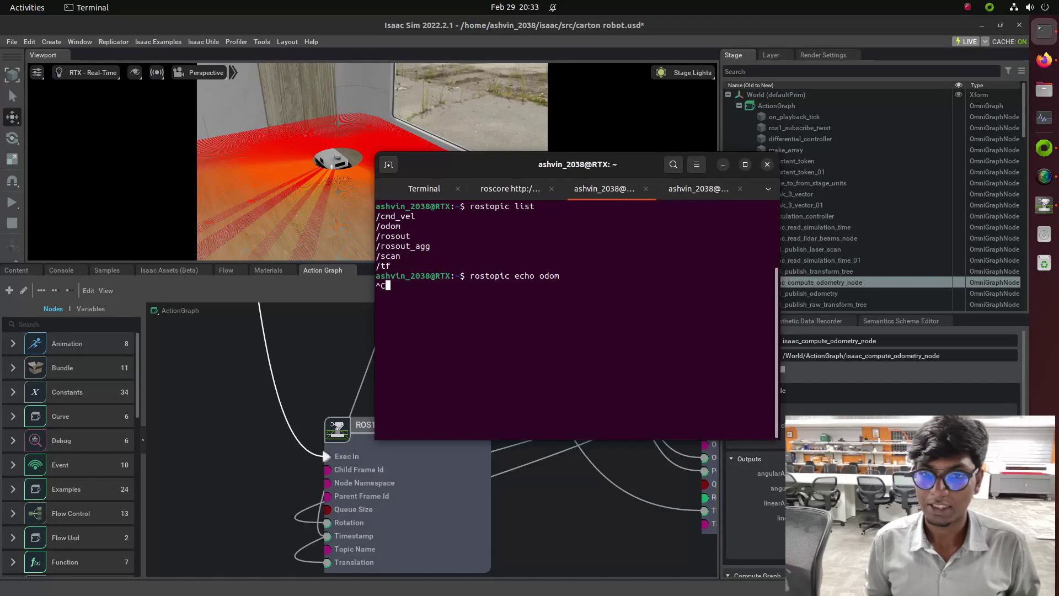
key(ctrl+l)
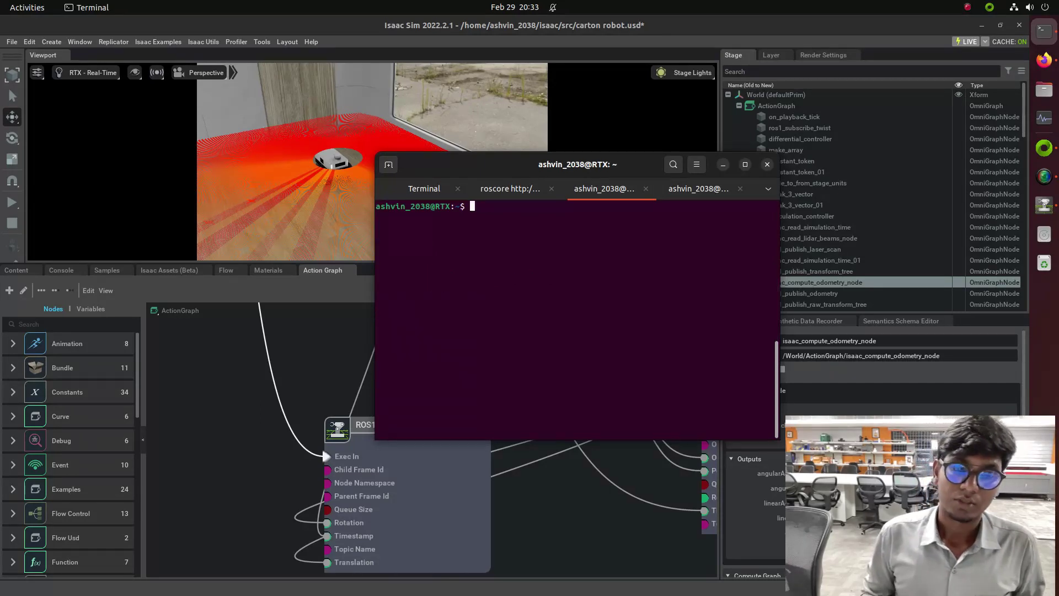
List topics again and run rostopic echo /odom using the copied topic name
text(rostopic list)
key(Return)
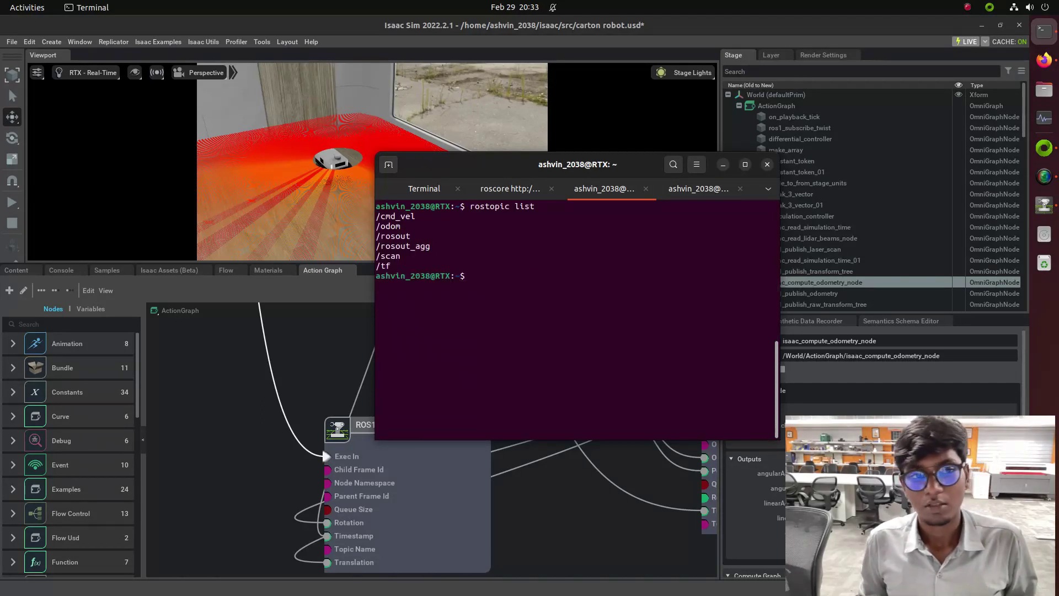
text(rostopic )
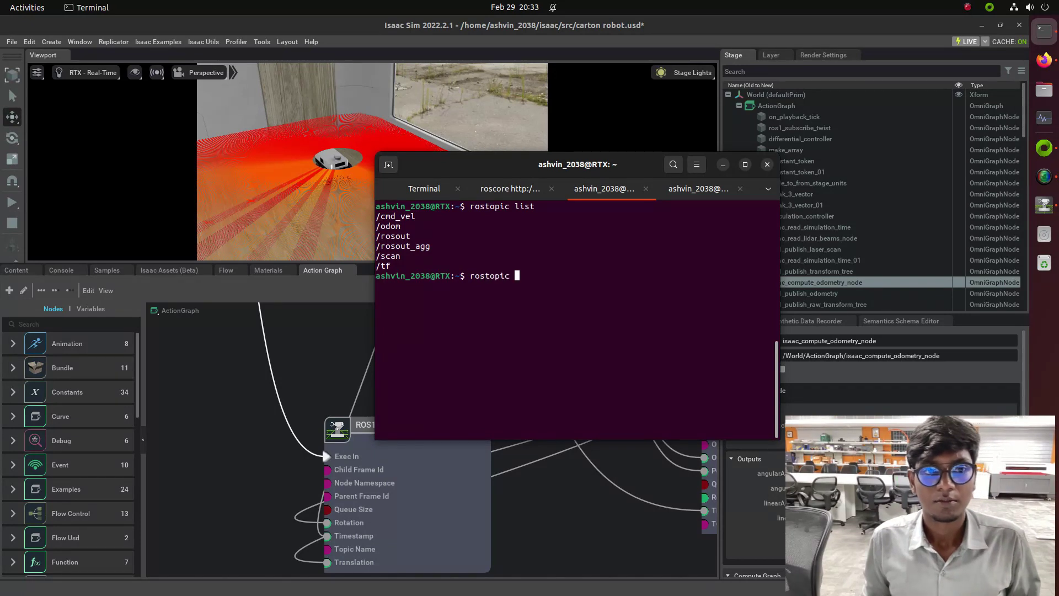
text(ech)
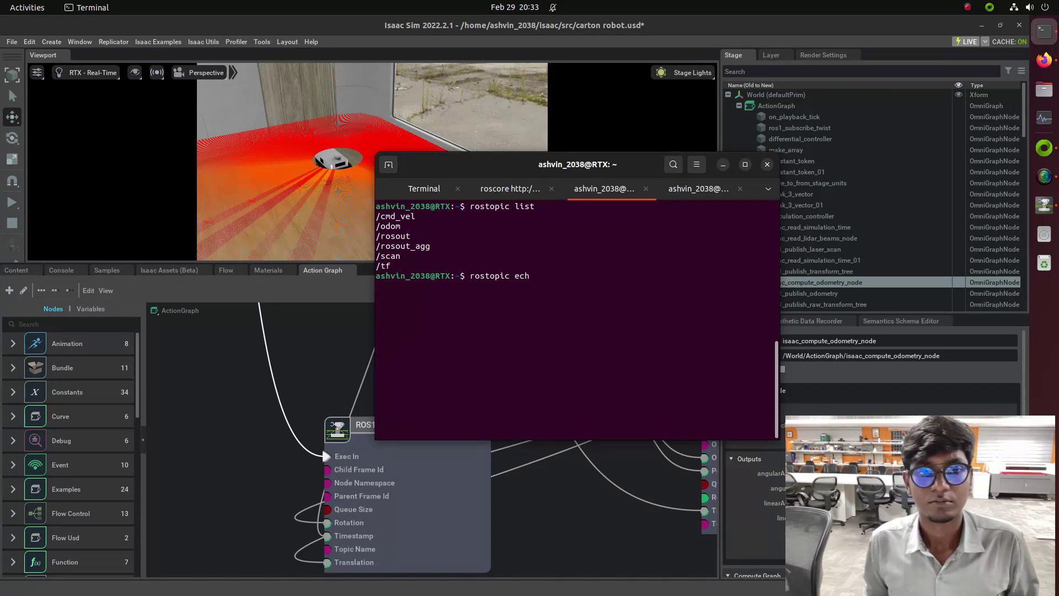
text(o)
double_click(384, 227)
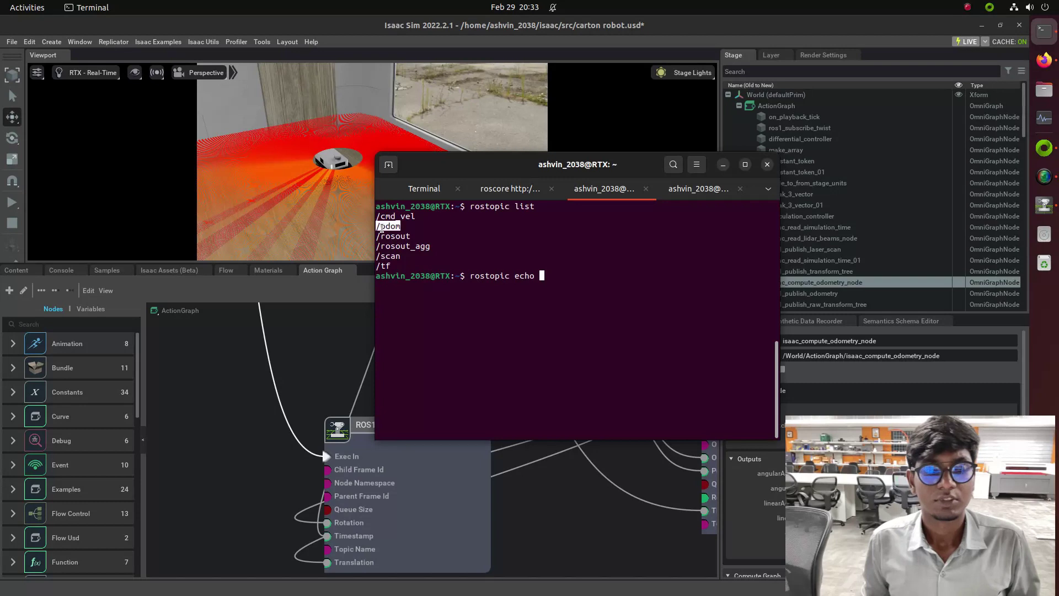
middle_click(573, 287)
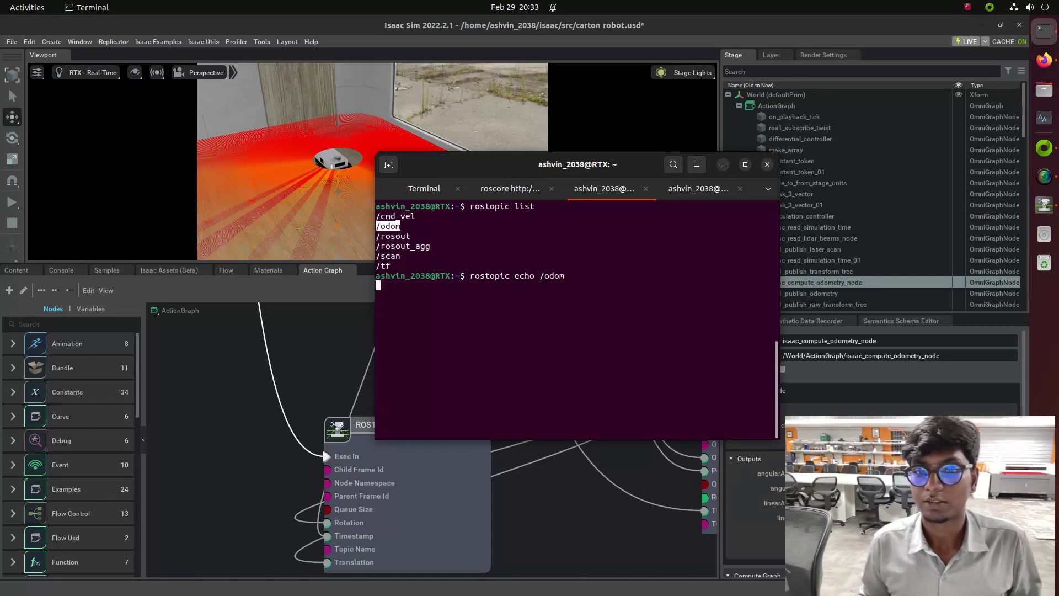
key(Return)
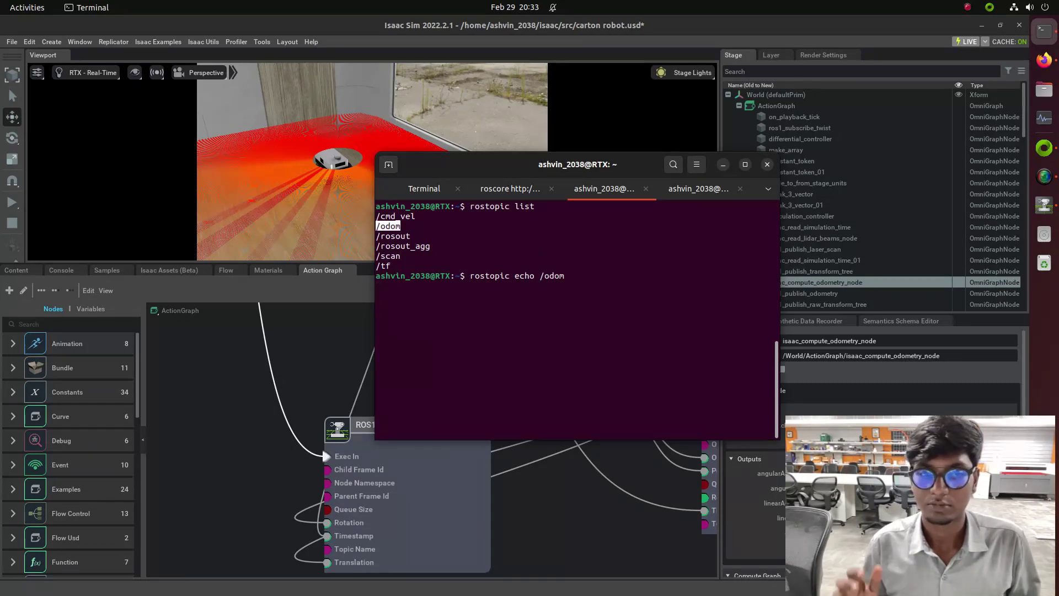
Play the simulation and scroll through the streamed /odom messages in the terminal
click(12, 202)
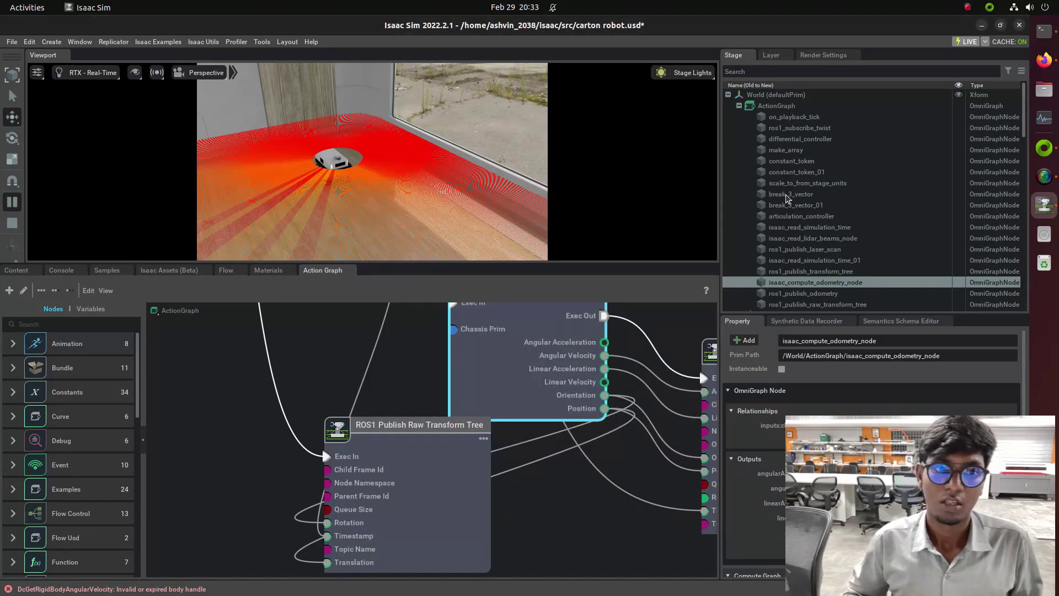
click(1044, 30)
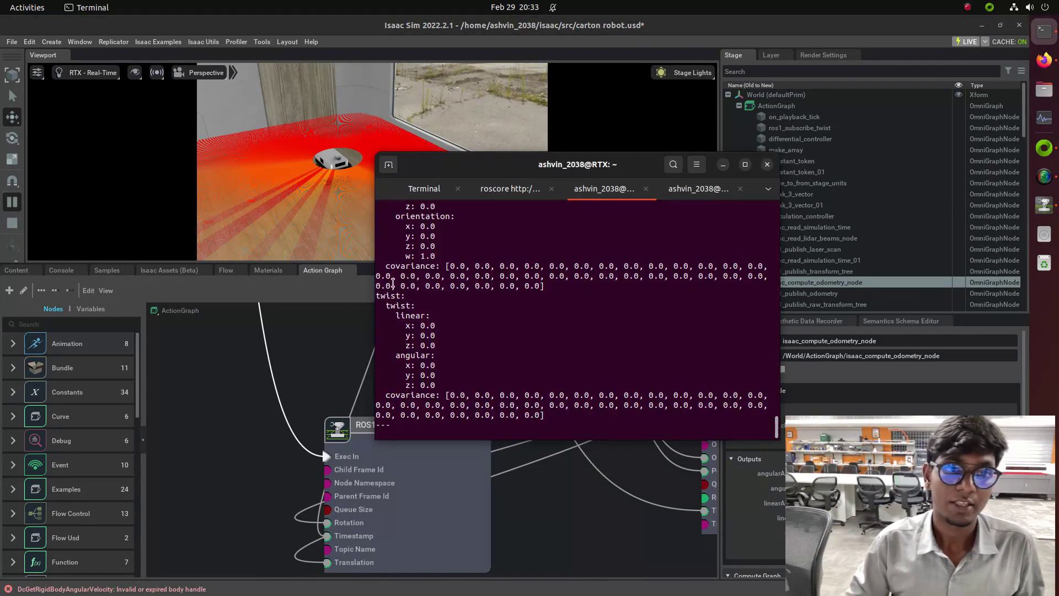
scroll(479, 345, up, 3)
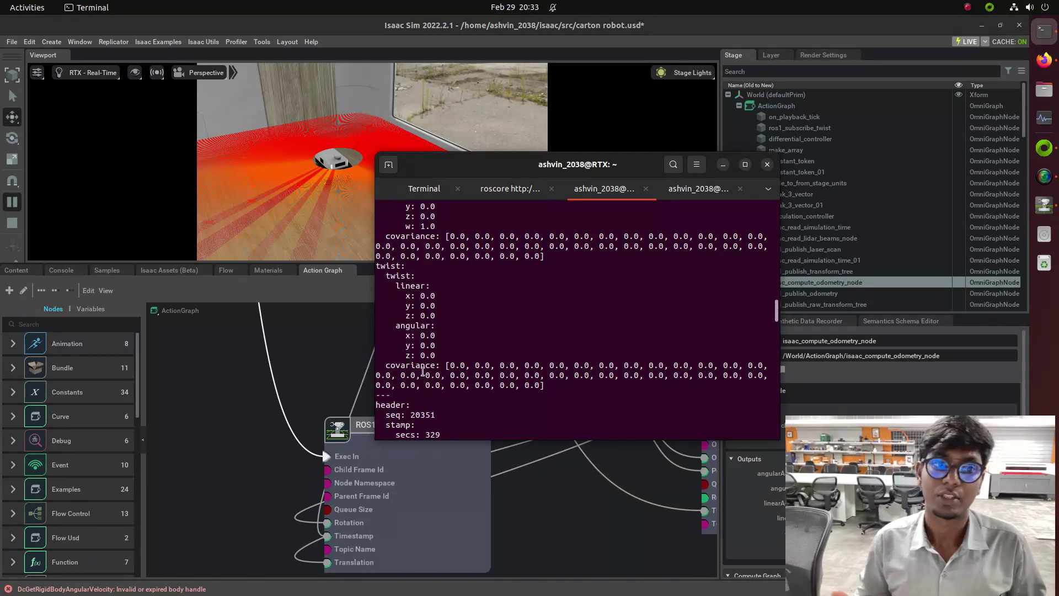
scroll(448, 382, down, 7)
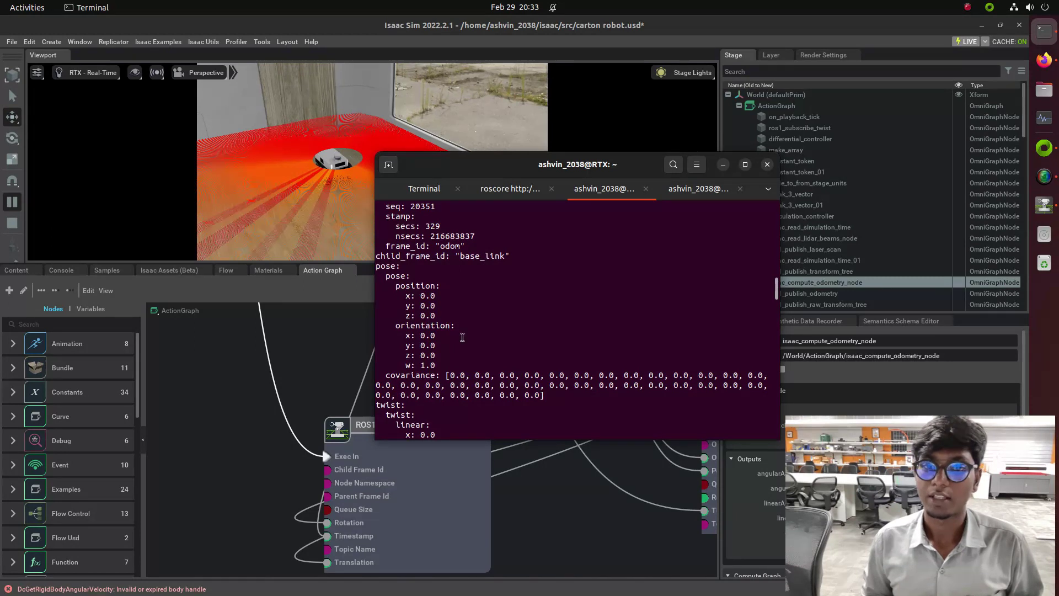
scroll(443, 338, up, 2)
scroll(442, 338, up, 5)
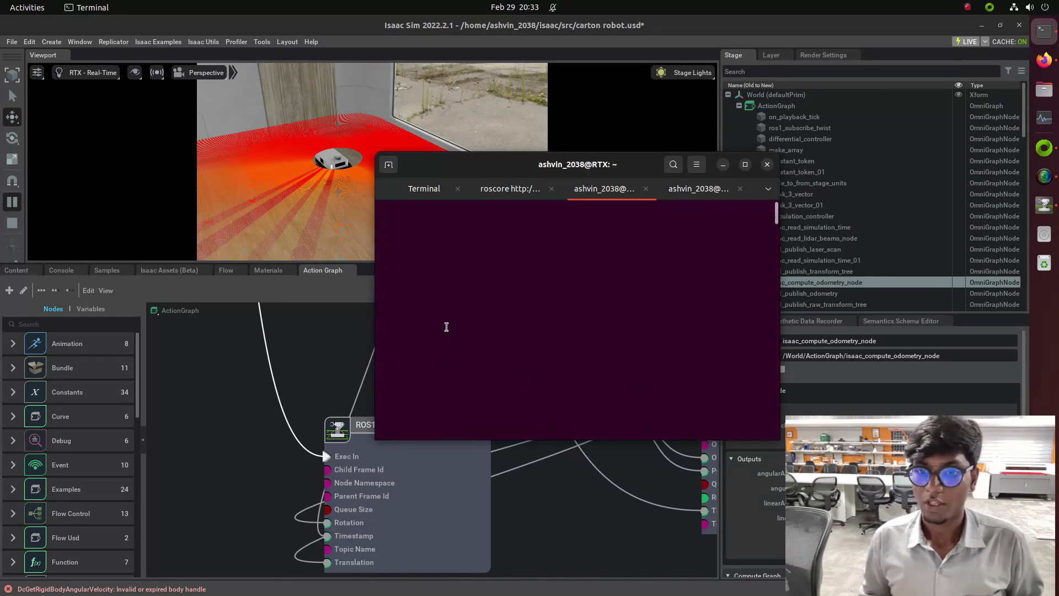
drag(776, 217, 774, 255)
scroll(774, 255, down, 3)
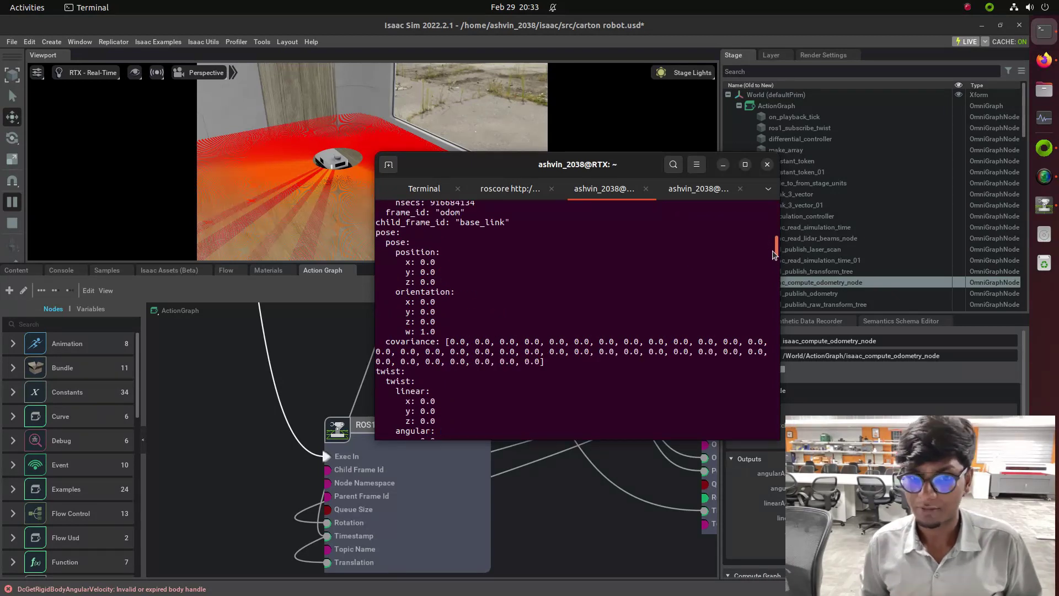
scroll(774, 252, down, 8)
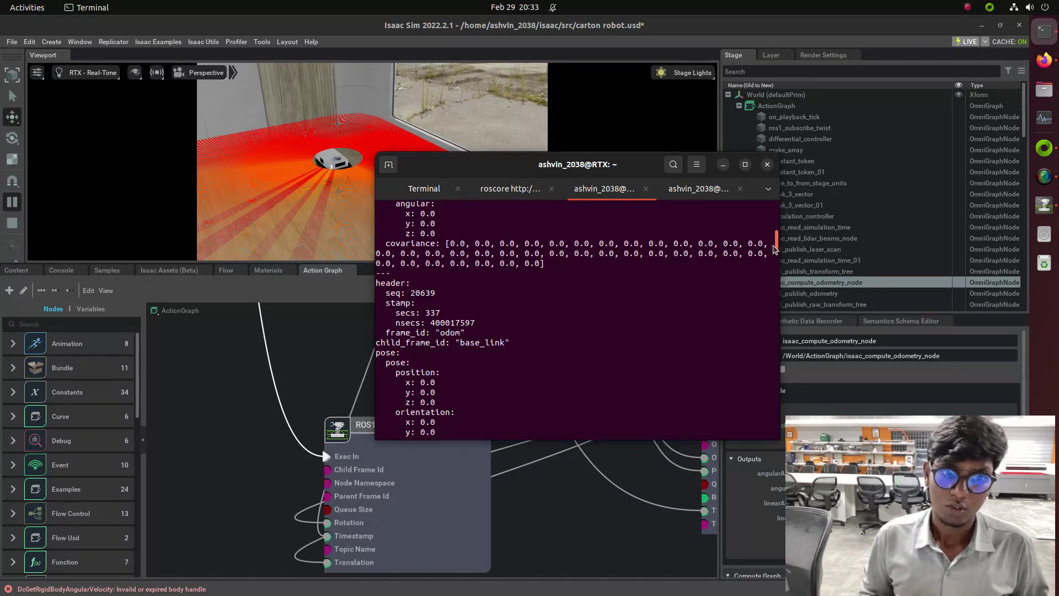
drag(774, 248, 775, 228)
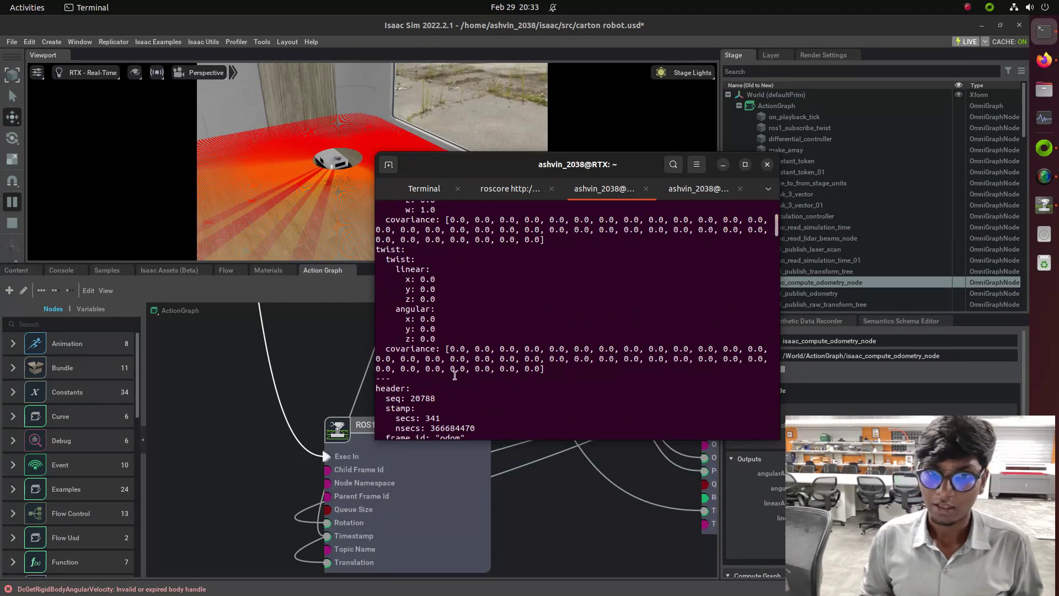
Launch rviz in the next terminal tab and set its Fixed Frame to odom
key(ctrl+Page_Down)
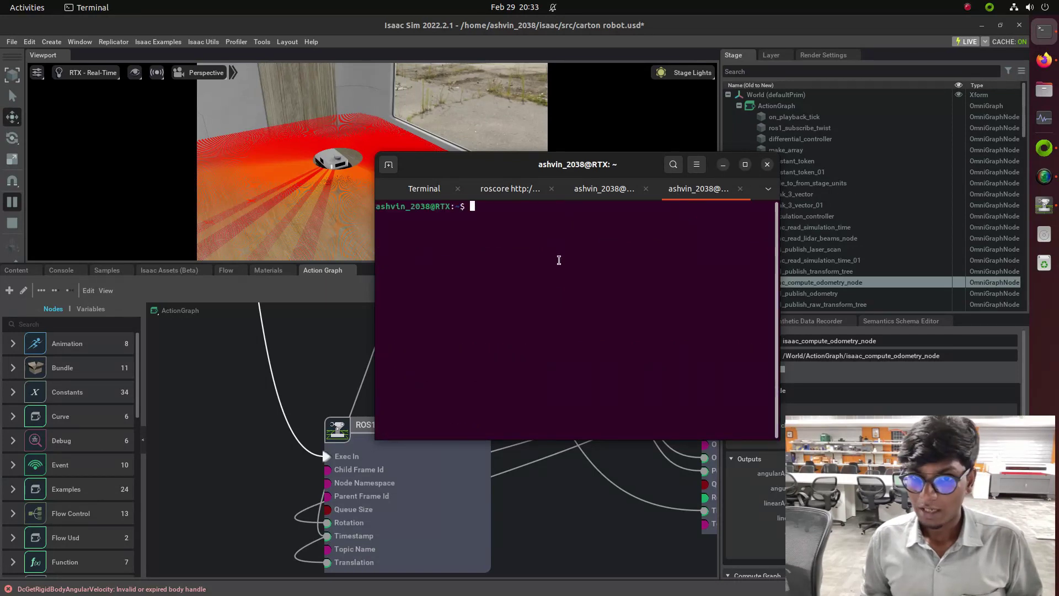
text(rviz)
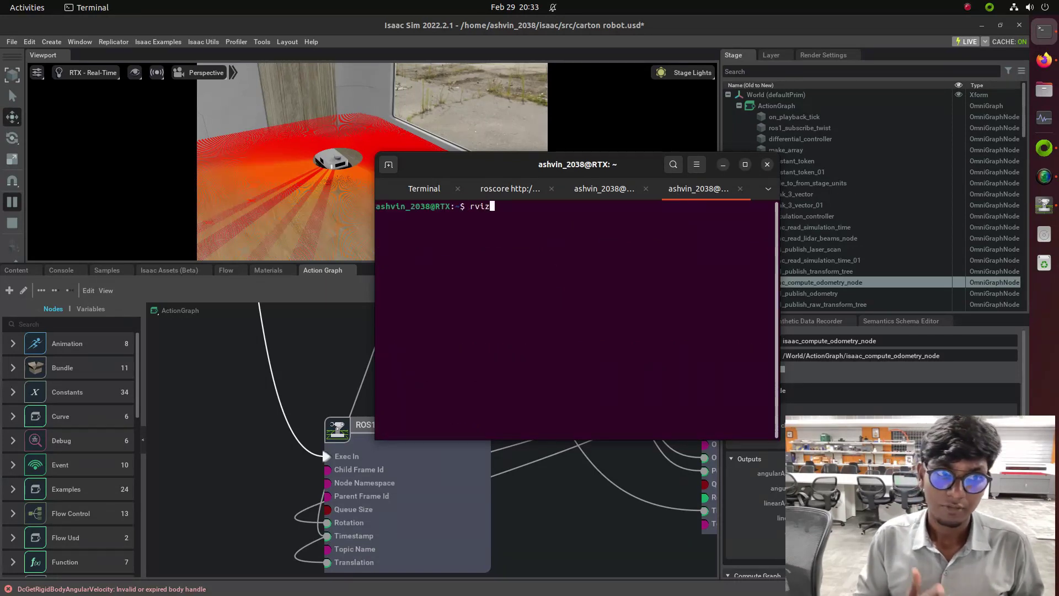
key(Return)
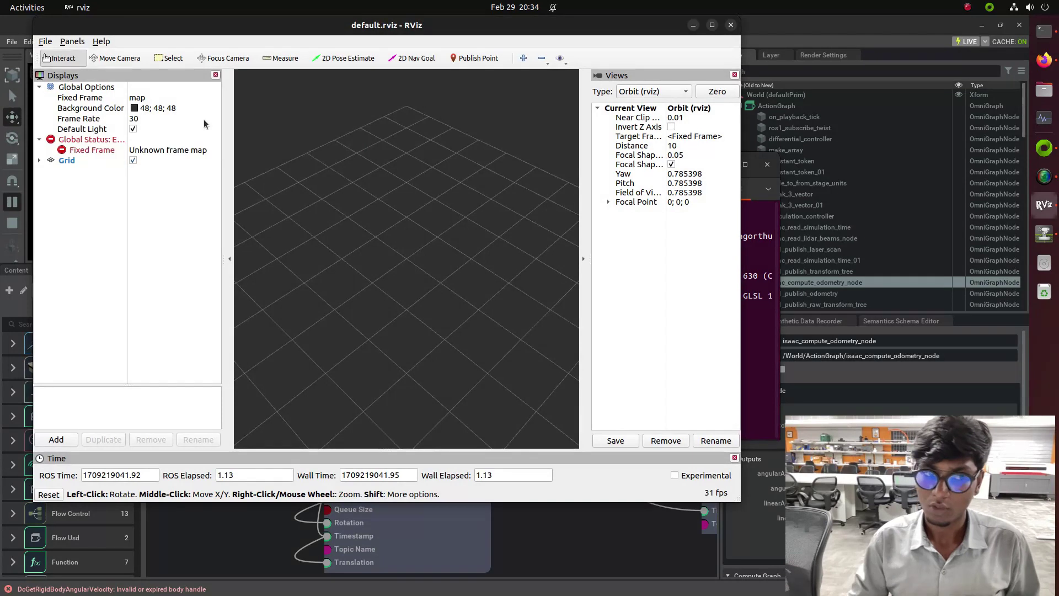
click(205, 100)
click(214, 97)
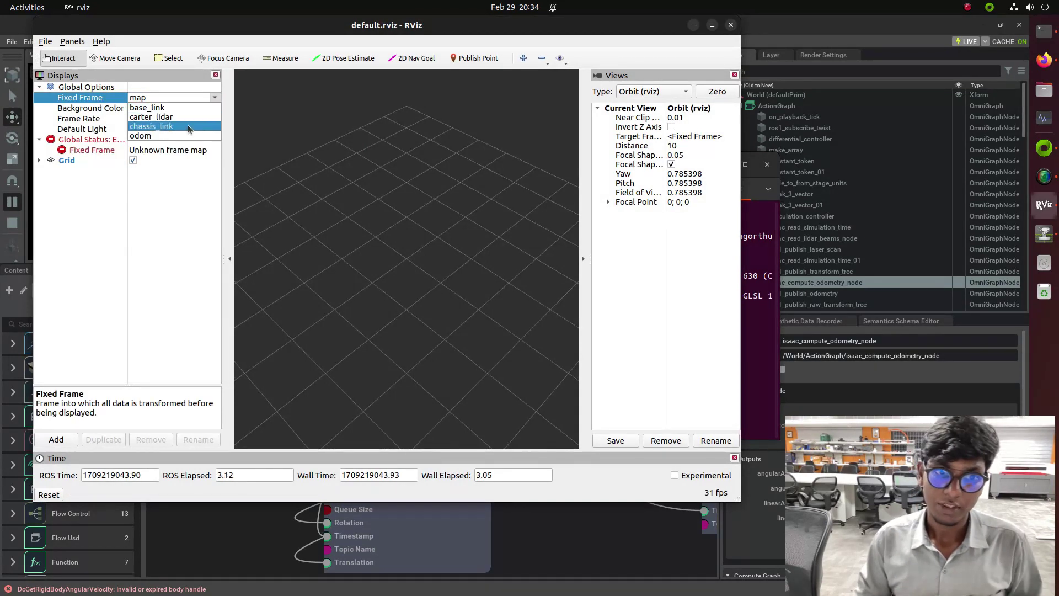
click(141, 136)
Add an Odometry display for the /odom topic and orbit to view its arrow
click(55, 439)
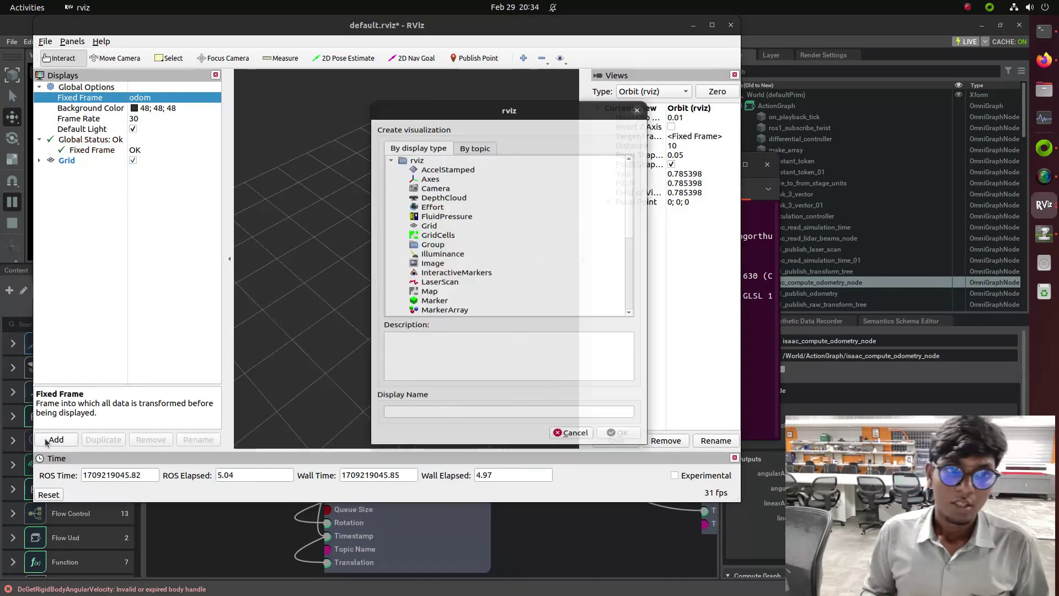
click(475, 132)
click(448, 226)
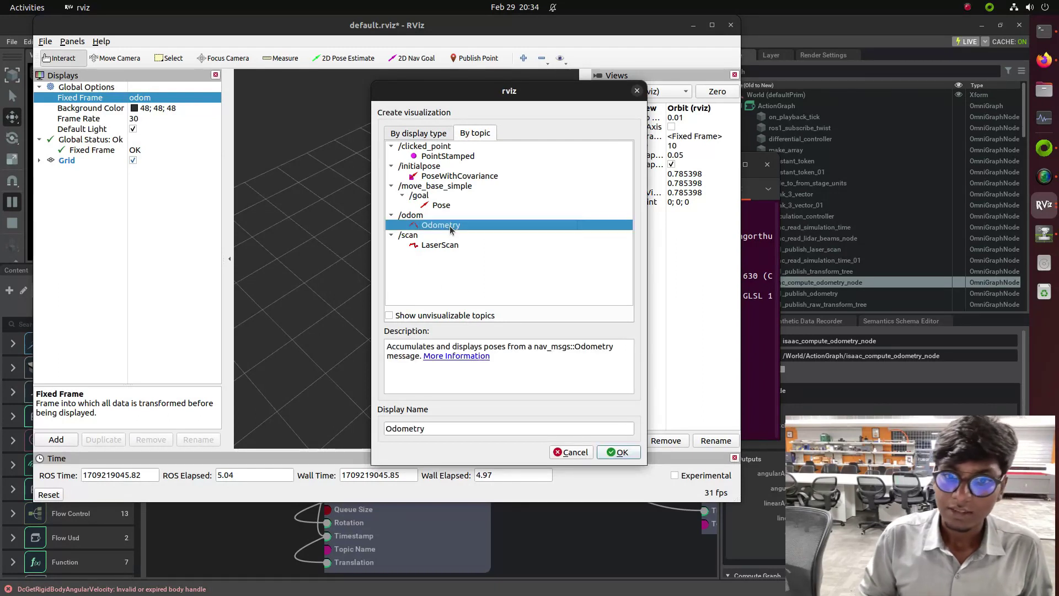
click(622, 452)
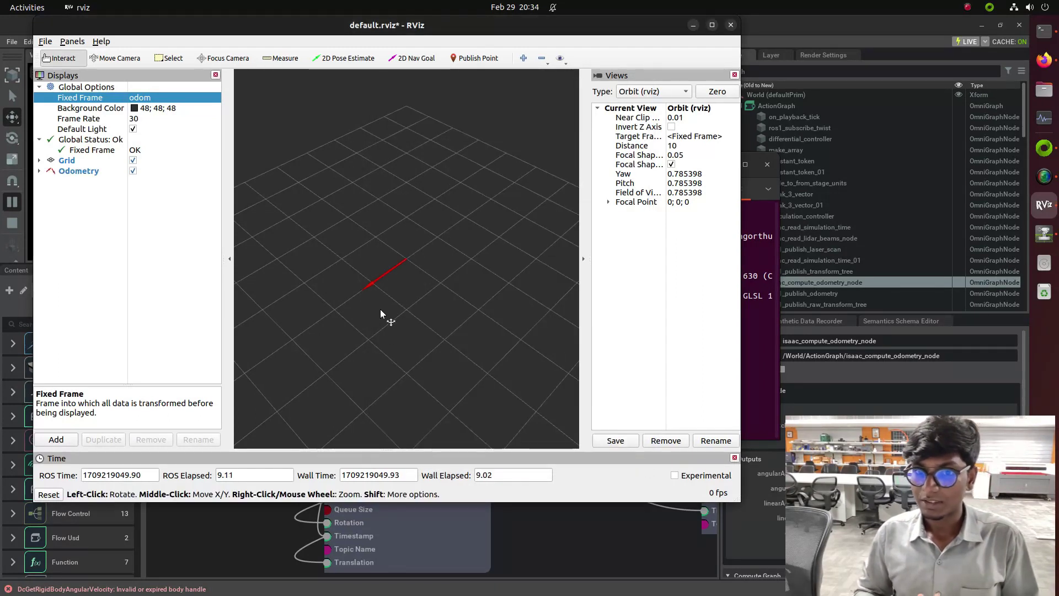
scroll(387, 298, up, 10)
drag(329, 321, 380, 337)
Add a TF display and orbit the view to inspect the frames
click(65, 439)
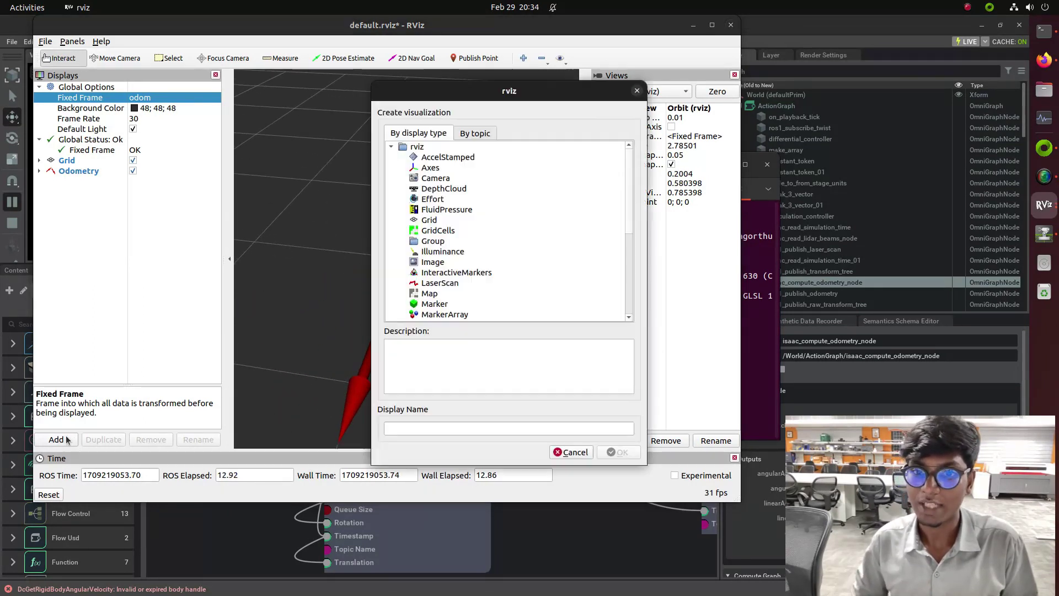
scroll(546, 239, down, 6)
click(551, 283)
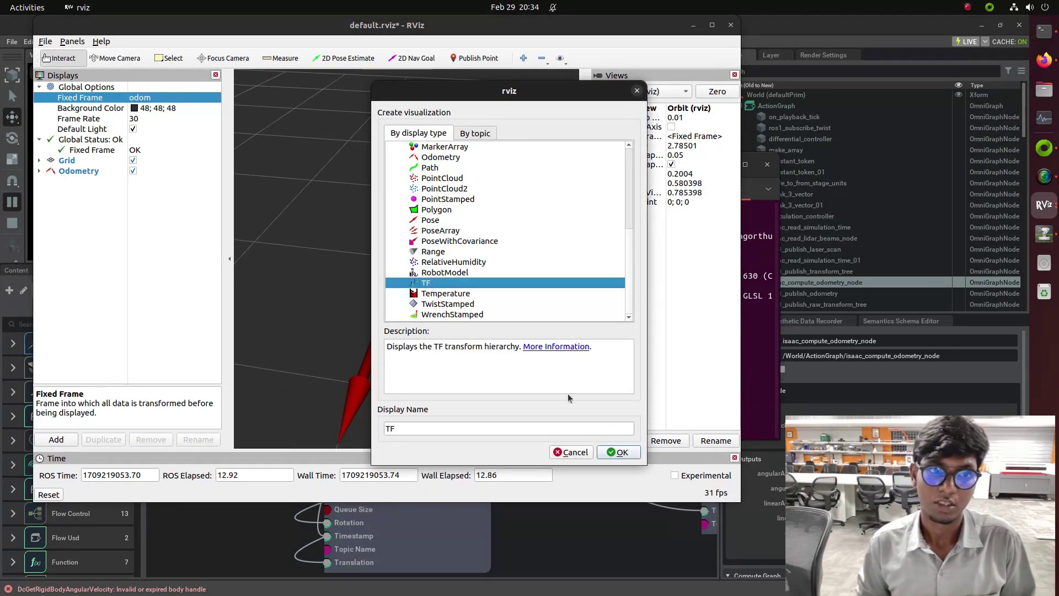
click(619, 457)
drag(372, 345, 248, 330)
click(190, 139)
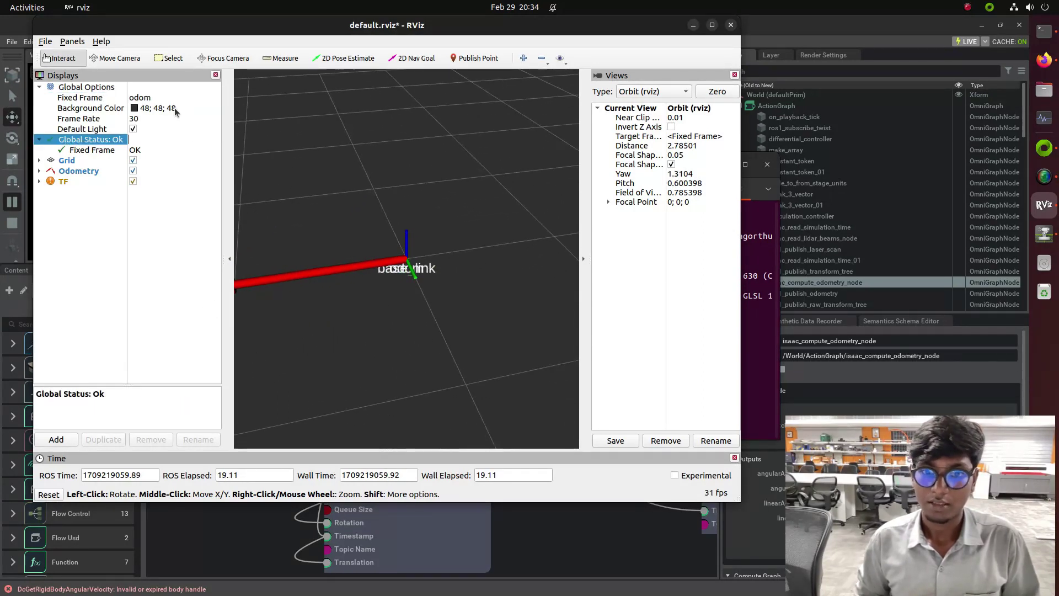
Change the Fixed Frame to carter_lidar, then to base_link, and bring the terminal forward
click(199, 97)
click(216, 98)
click(210, 108)
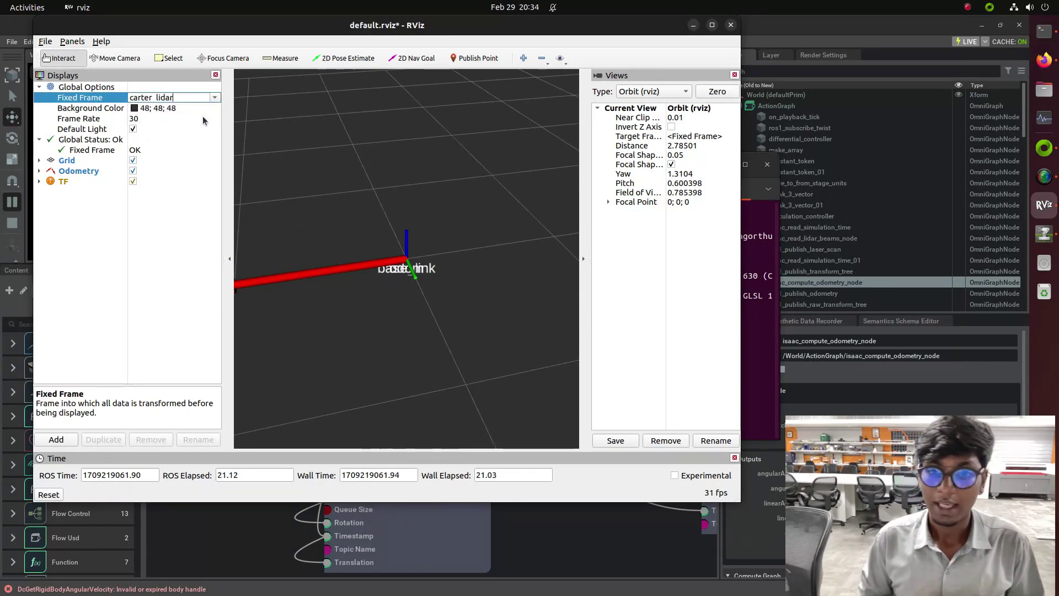
click(216, 97)
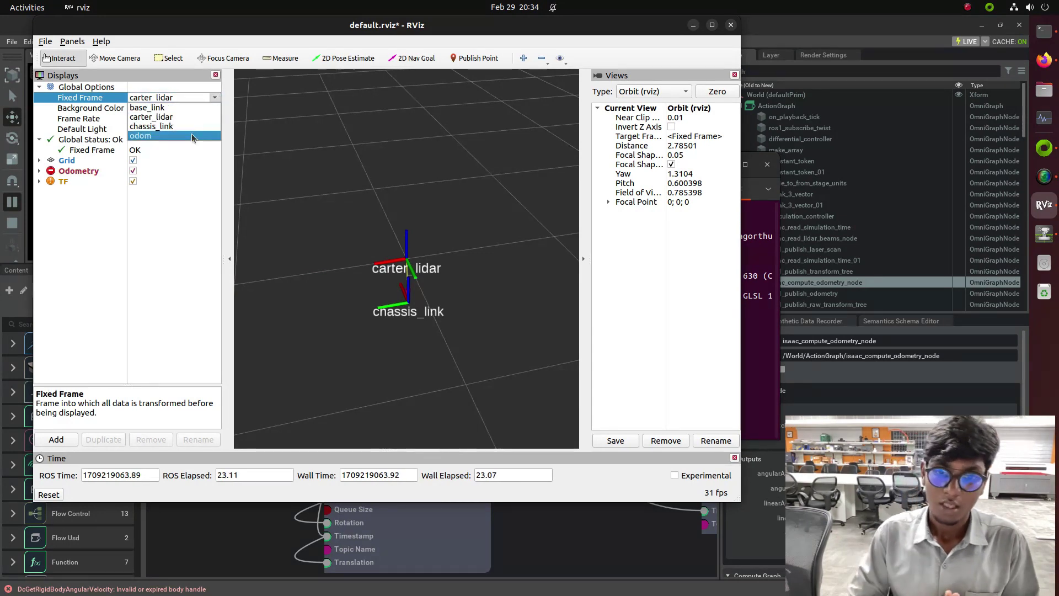
click(199, 108)
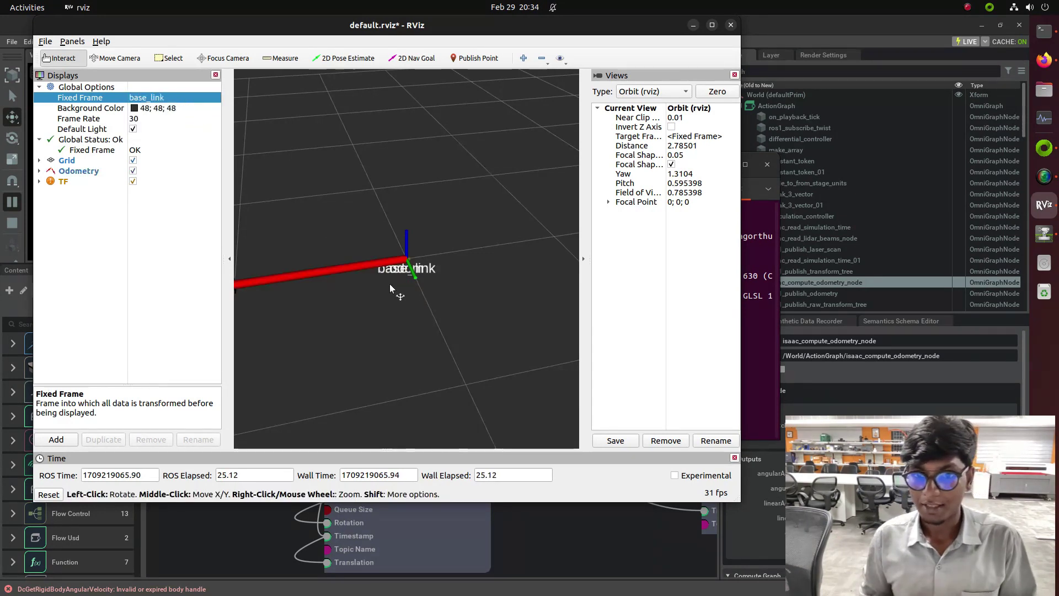
drag(389, 283, 560, 326)
click(750, 323)
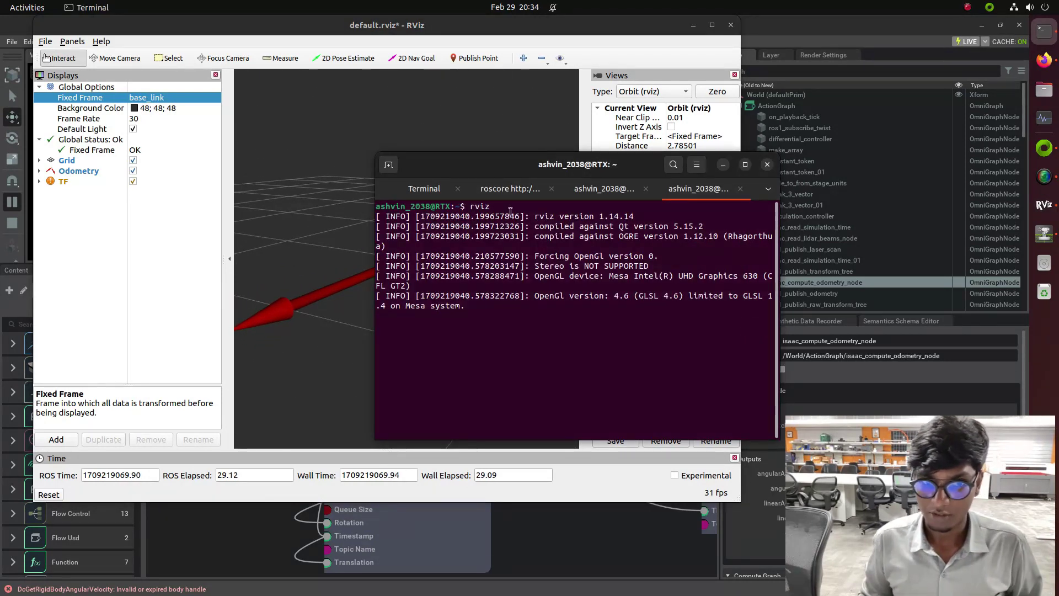
In a new terminal tab, run rosrun teleop_twist_keyboard teleop_twist_keyboard.py
click(389, 166)
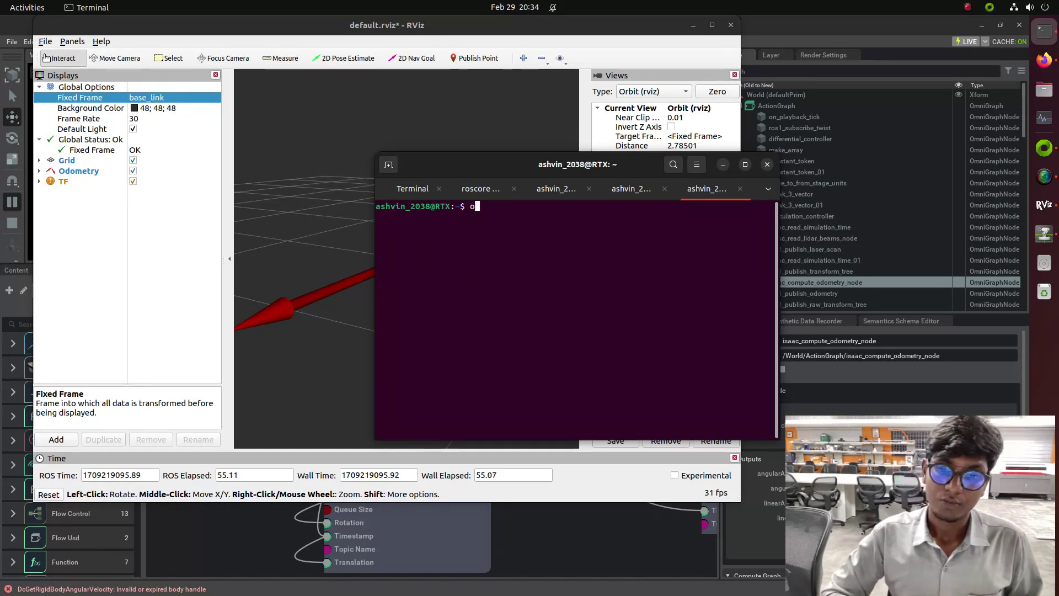
key(BackSpace)
text(rosrun )
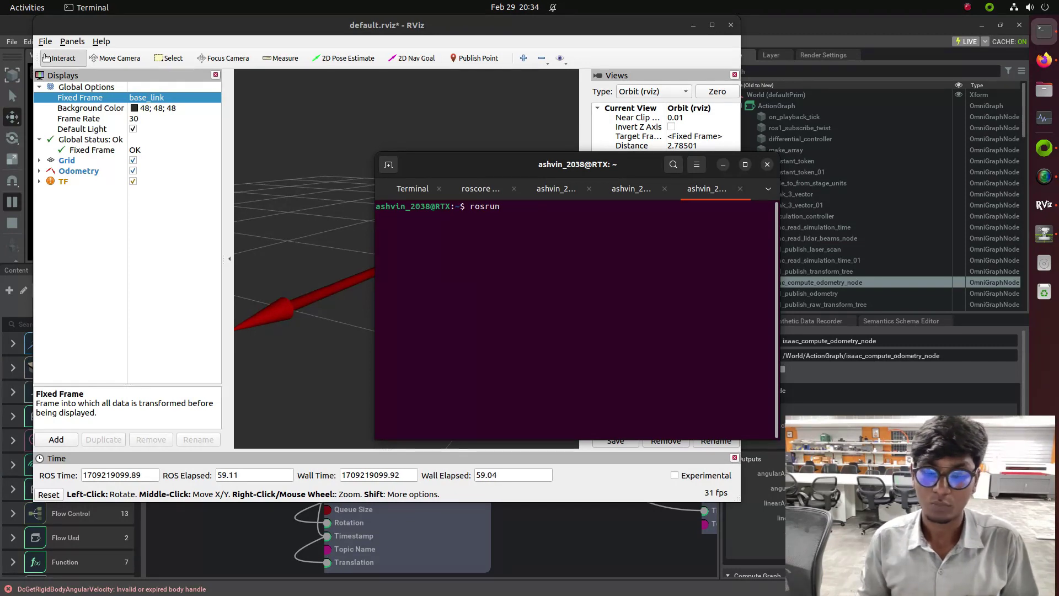
text(te)
key(Tab)
text(te)
key(Tab)
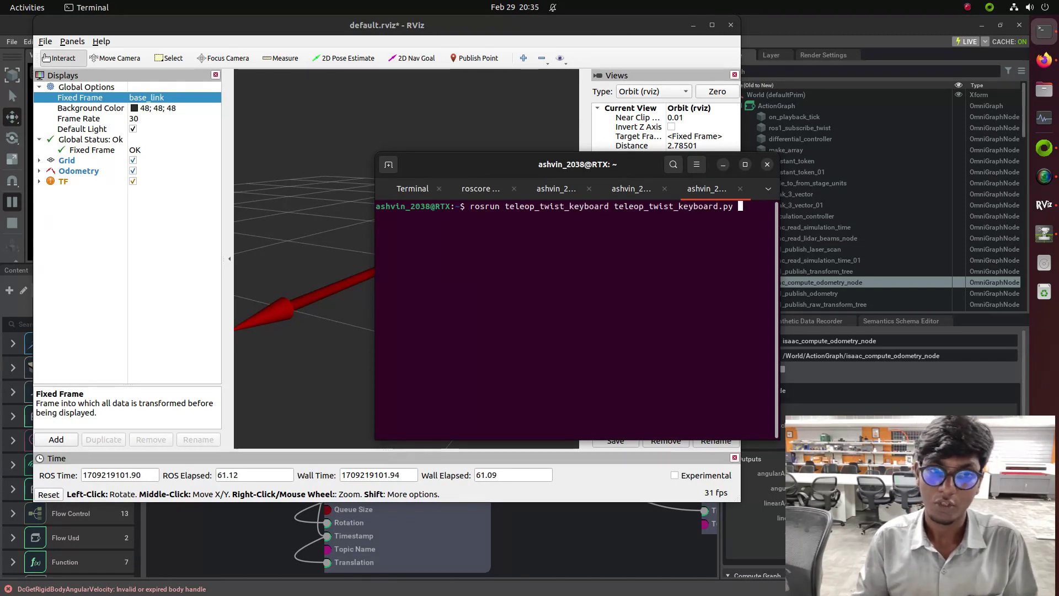
key(Return)
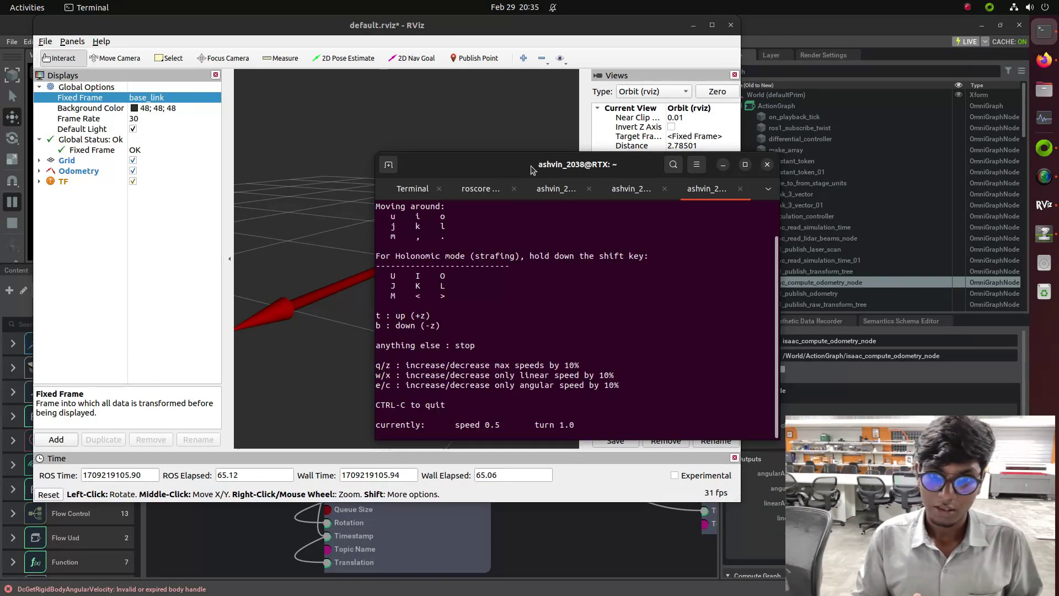
drag(496, 164, 651, 173)
Minimize RViz, place the teleop terminal beside the viewport, and drive the robot forward with i
click(692, 27)
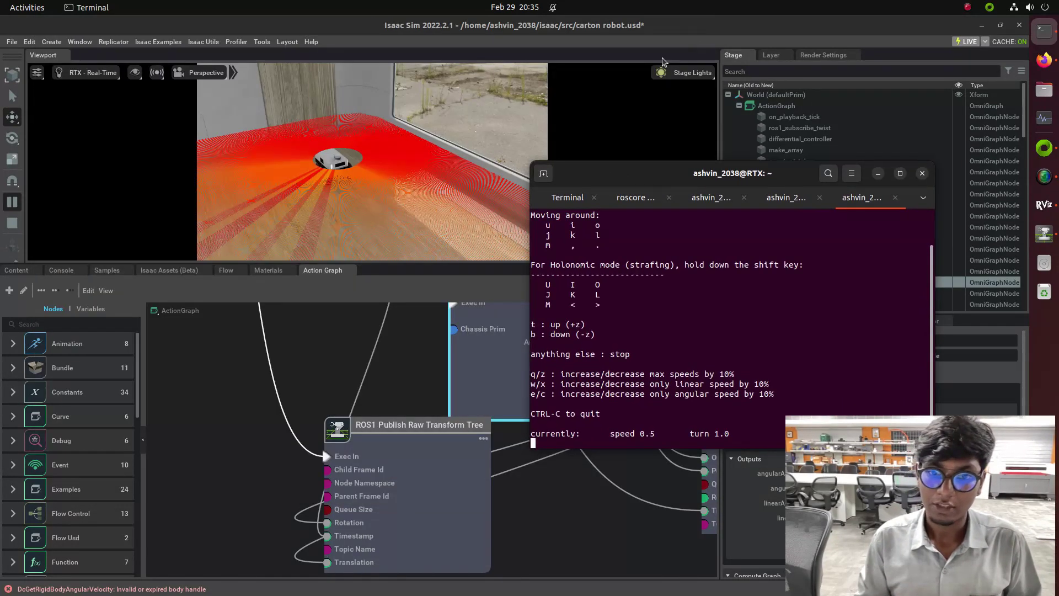
drag(683, 169, 707, 178)
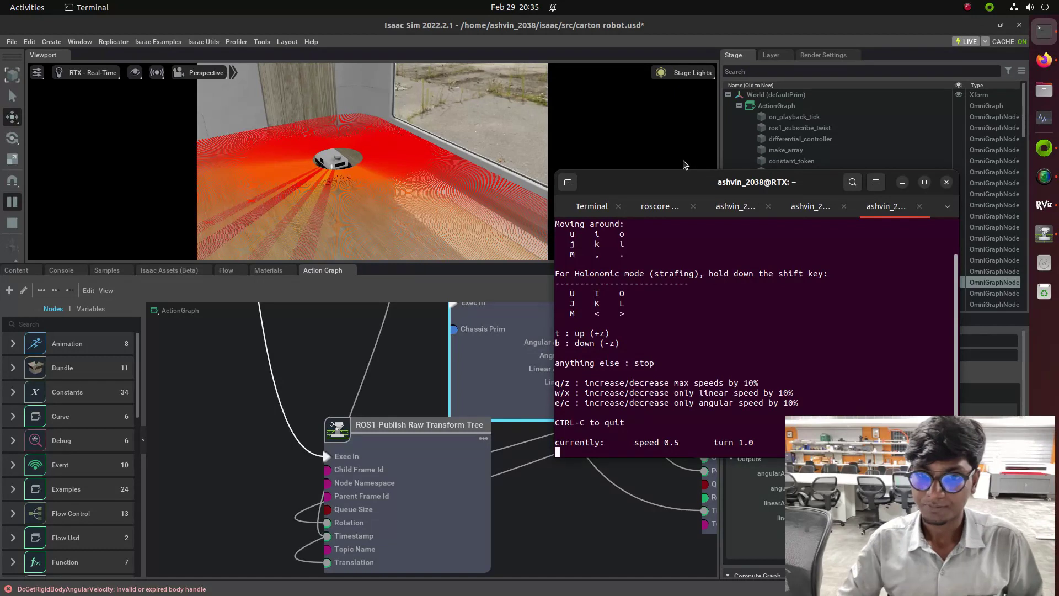
drag(729, 186, 690, 197)
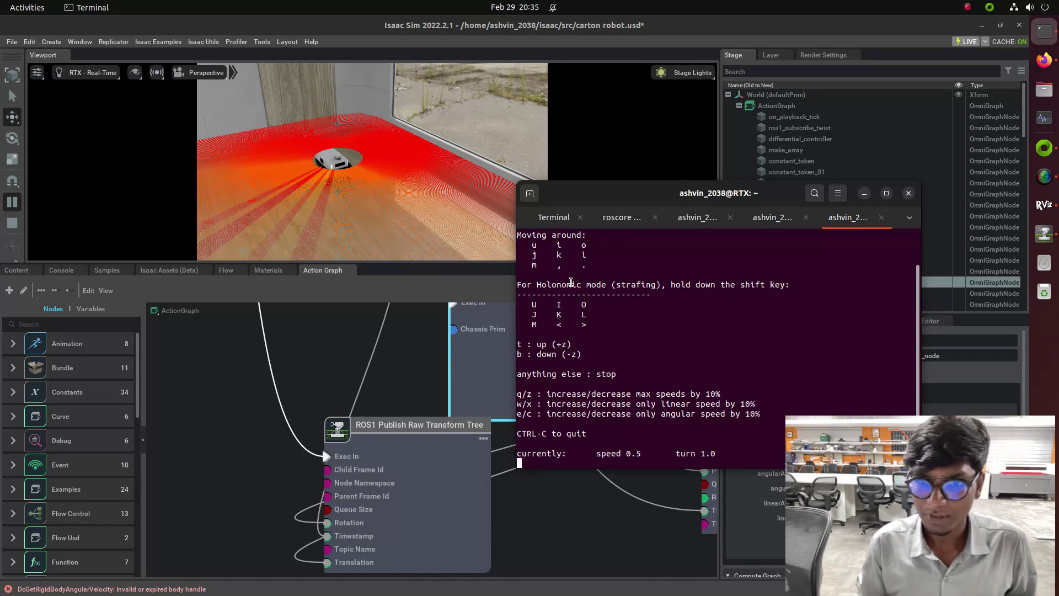
key(i)
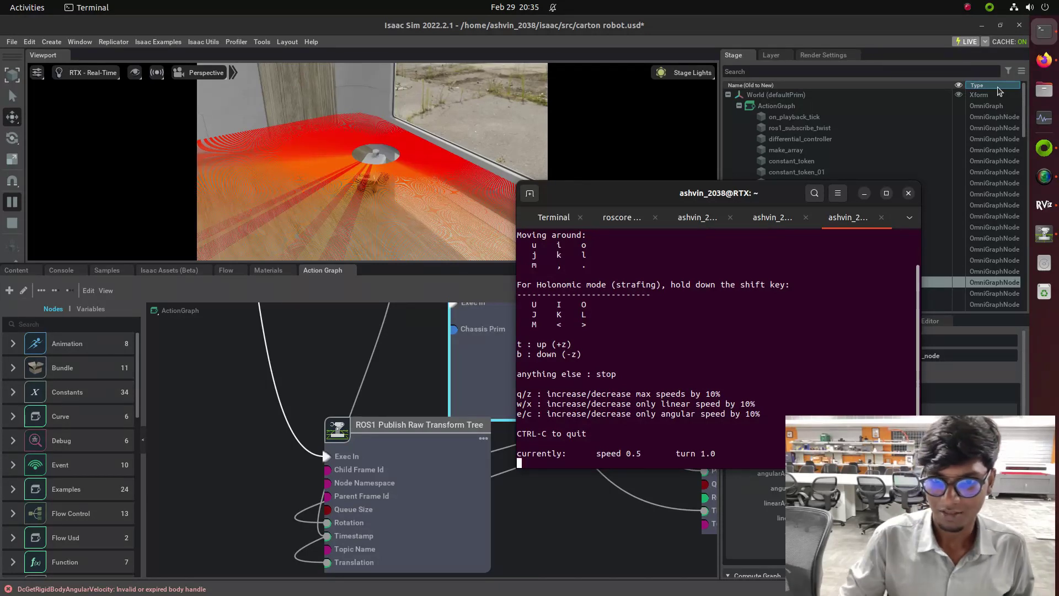
Switch back to RViz to view the odometry arrow and base_link axes
click(1043, 204)
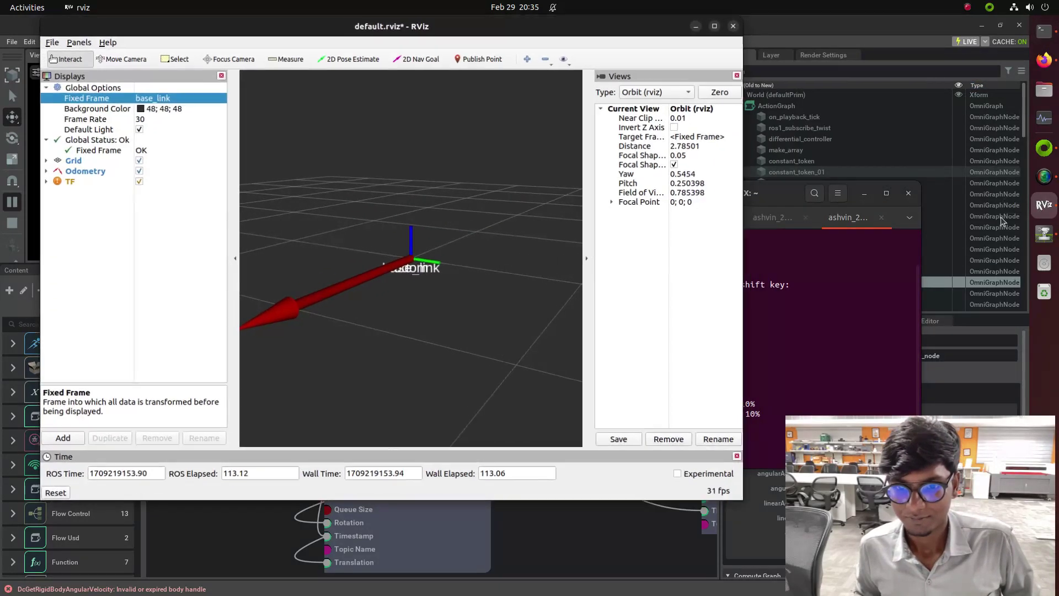